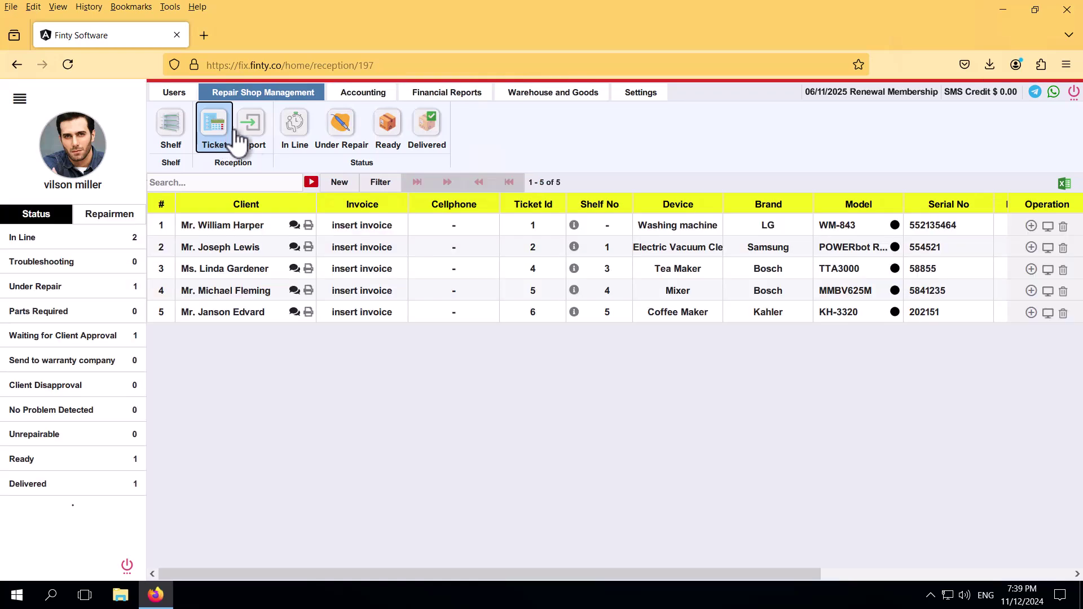
View the In Line repair tickets, then the warehouse product, purchase and sale lists and the General Report.
{"action": "left_click", "coordinate": [294, 134]}
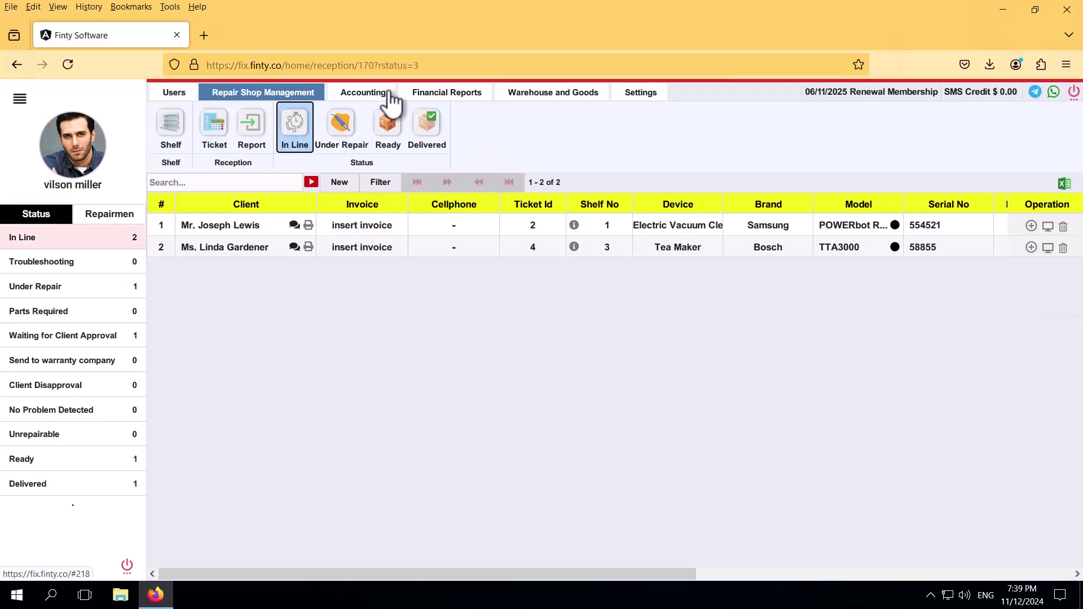
{"action": "left_click", "coordinate": [519, 93]}
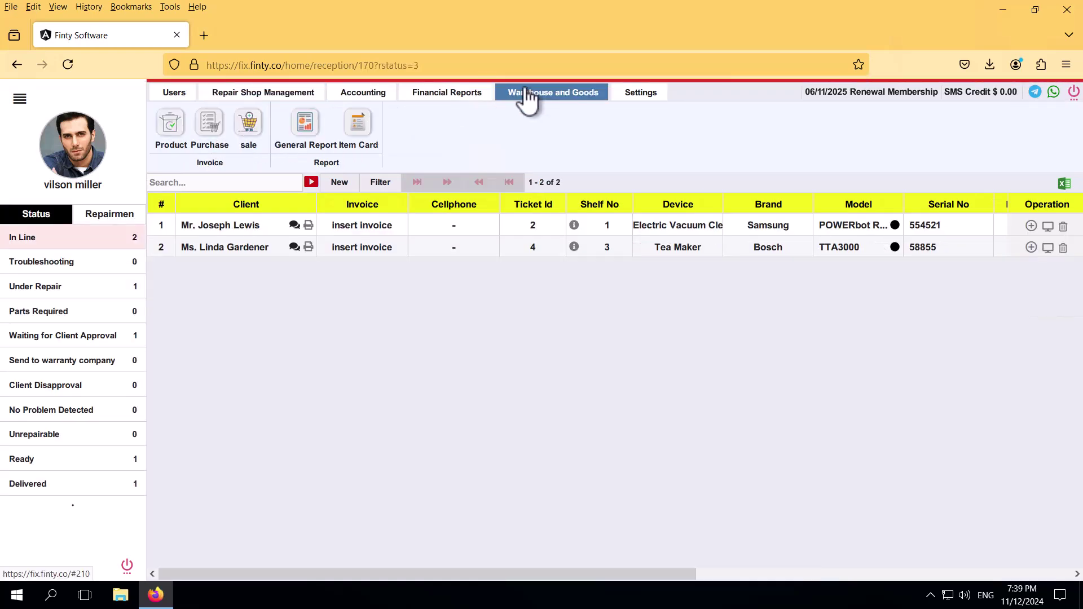
{"action": "left_click", "coordinate": [178, 123]}
{"action": "left_click", "coordinate": [213, 132]}
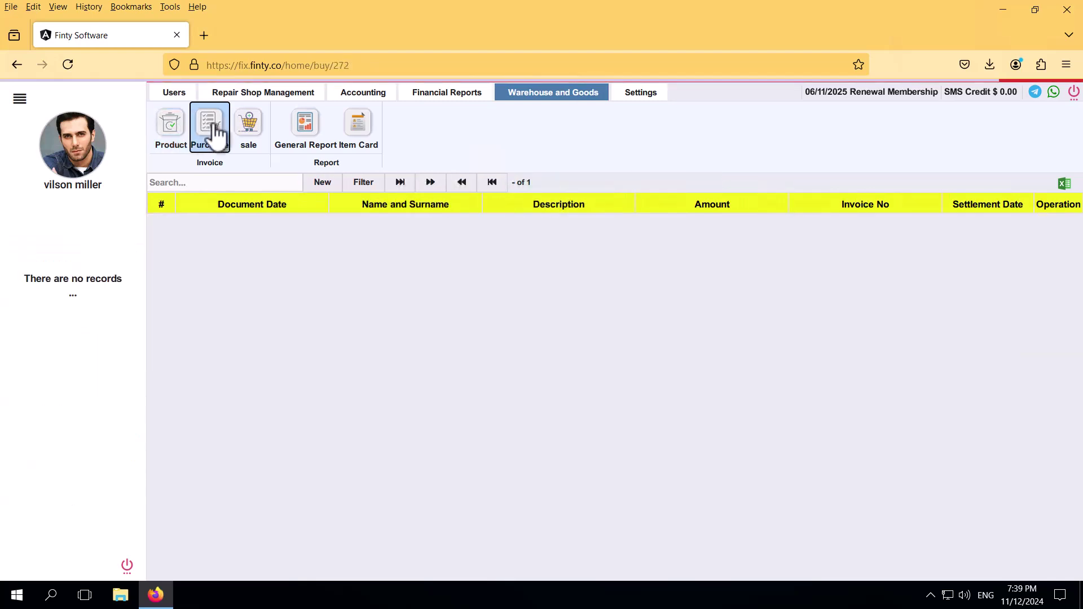
{"action": "left_click", "coordinate": [248, 127]}
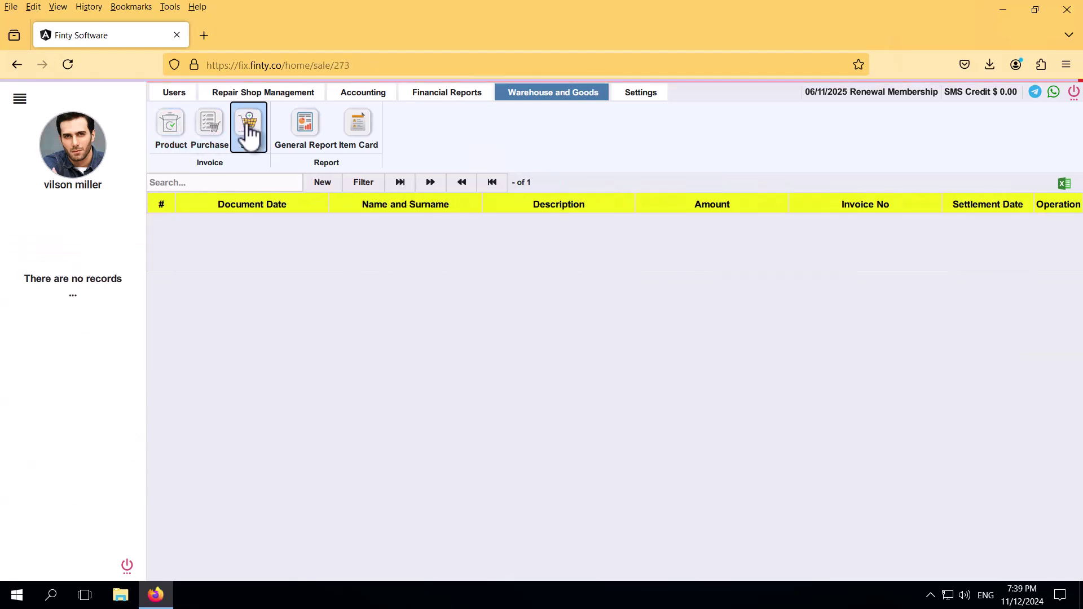
{"action": "left_click", "coordinate": [304, 127]}
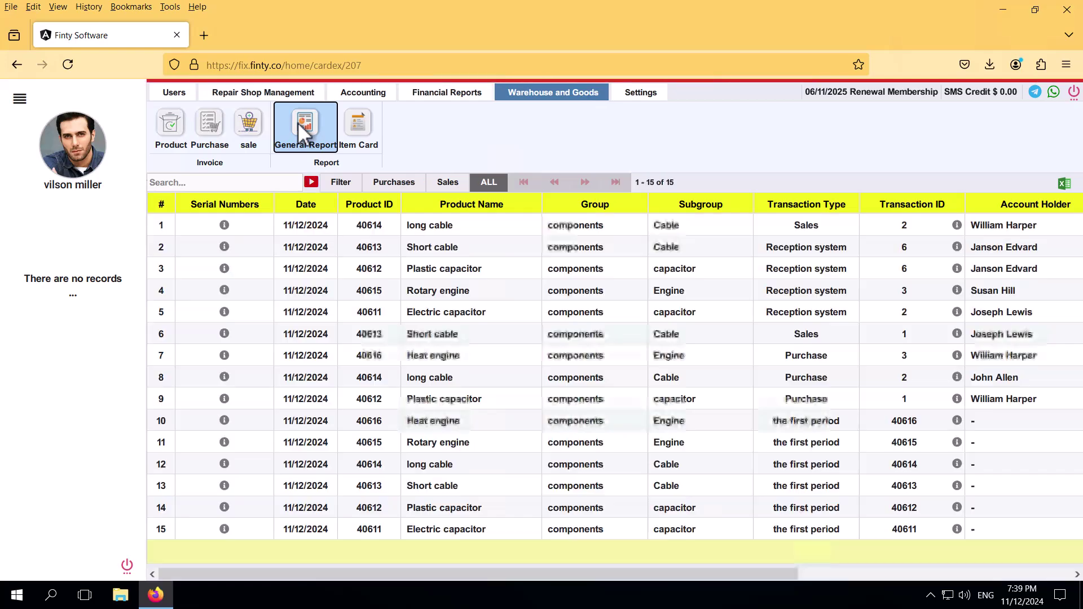
View the accounting records for Receive, Expense, Income and Payment.
{"action": "left_click", "coordinate": [376, 97]}
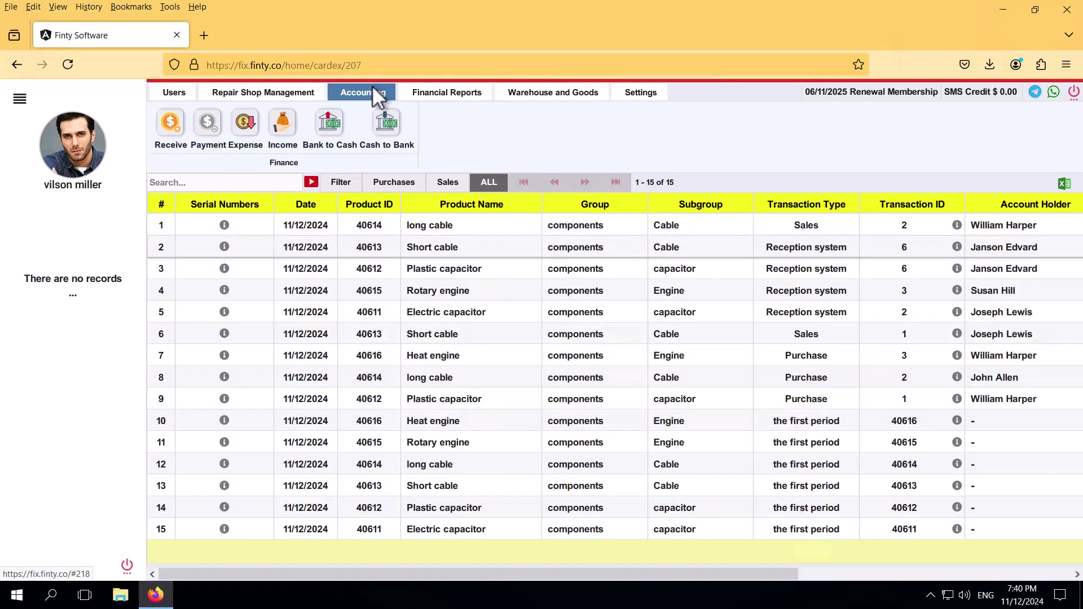
{"action": "left_click", "coordinate": [172, 133]}
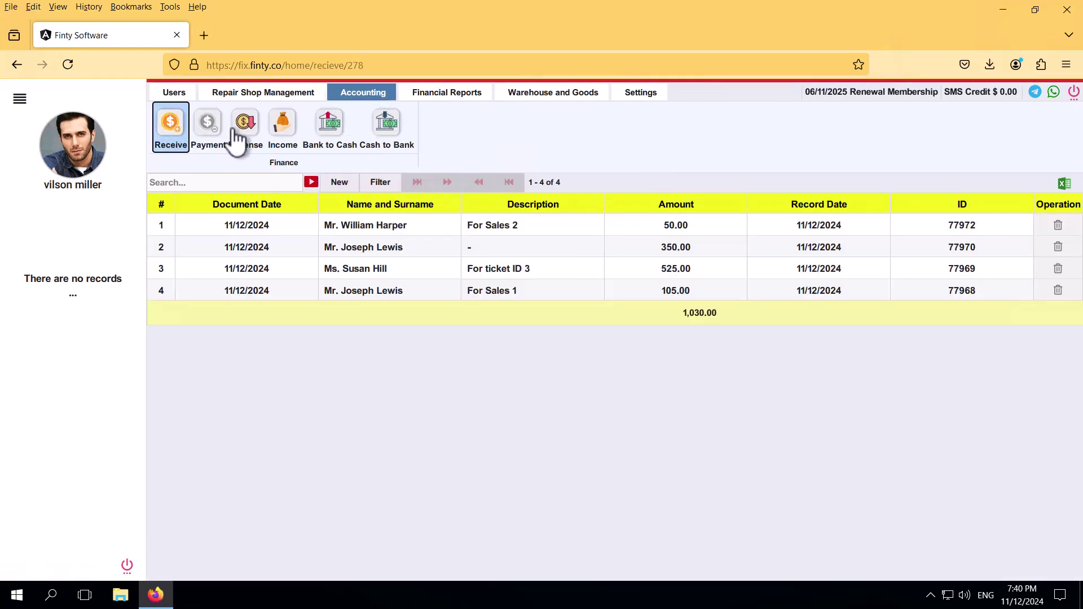
{"action": "left_click", "coordinate": [238, 138]}
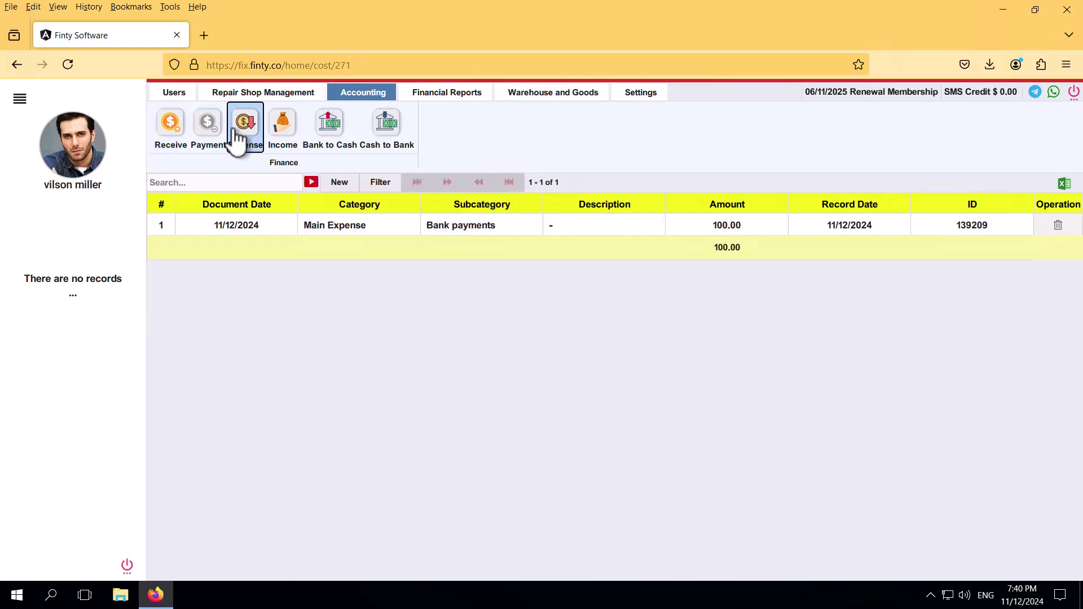
{"action": "left_click", "coordinate": [294, 135]}
{"action": "left_click", "coordinate": [205, 137]}
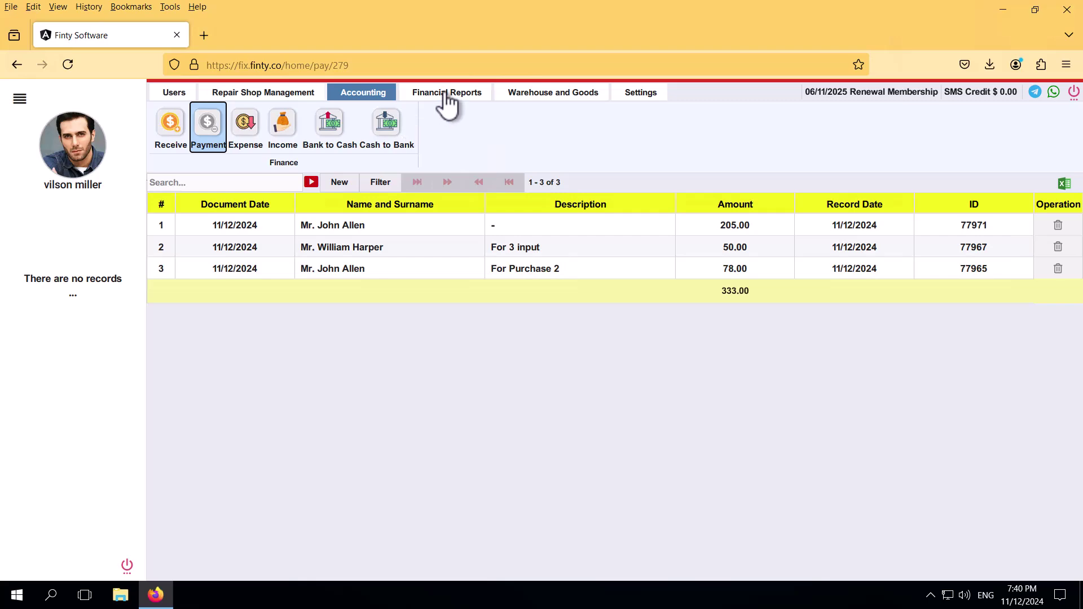
View the Cash Register and Bank financial reports.
{"action": "left_click", "coordinate": [447, 96]}
{"action": "left_click", "coordinate": [225, 136]}
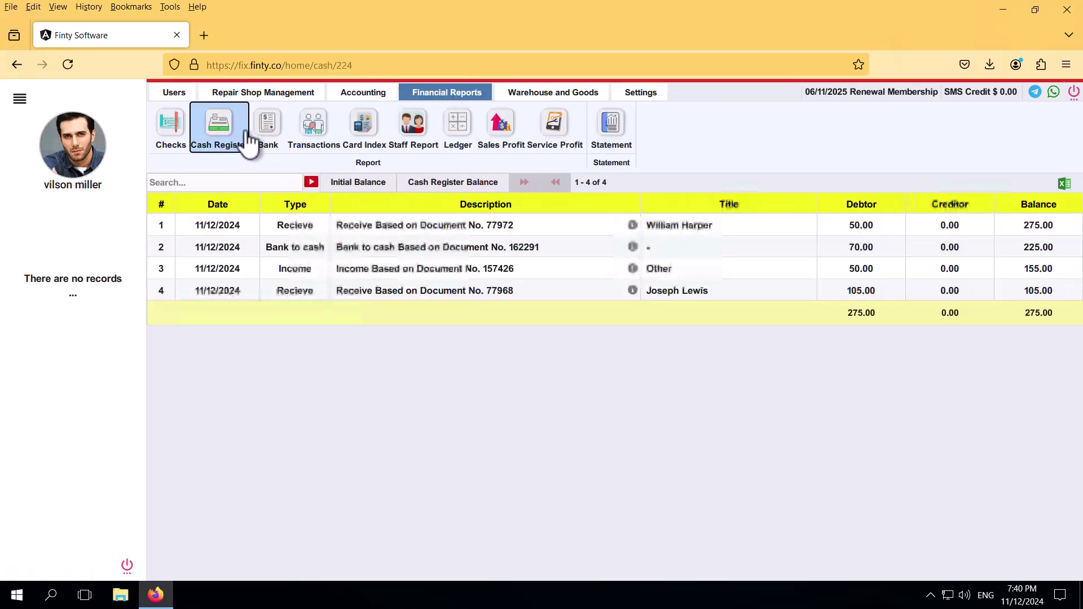
{"action": "left_click", "coordinate": [268, 129]}
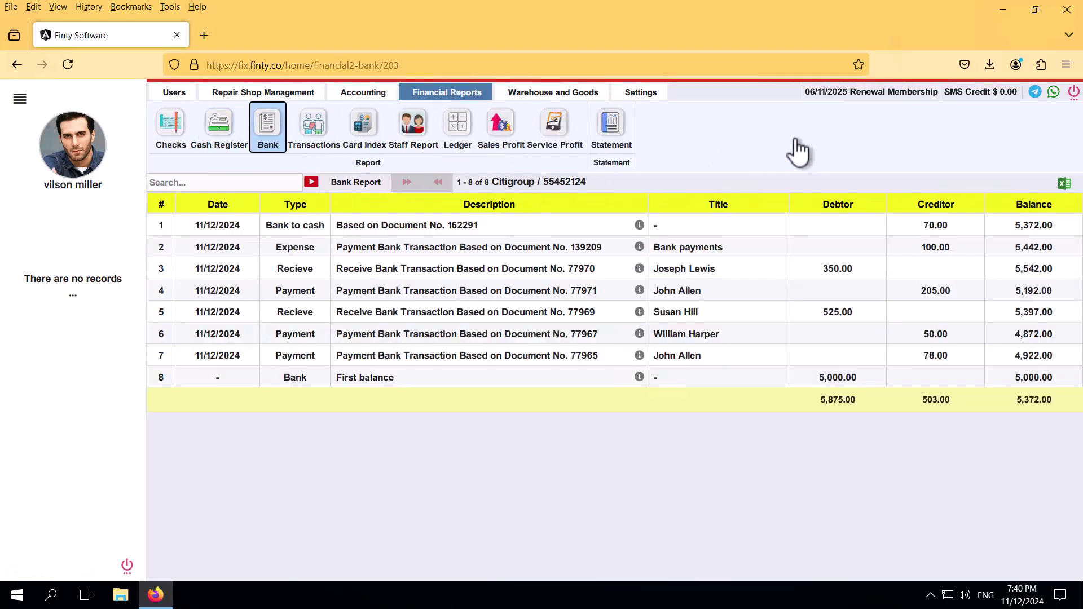
View the list of user accounts and the staff Access list.
{"action": "left_click", "coordinate": [182, 95]}
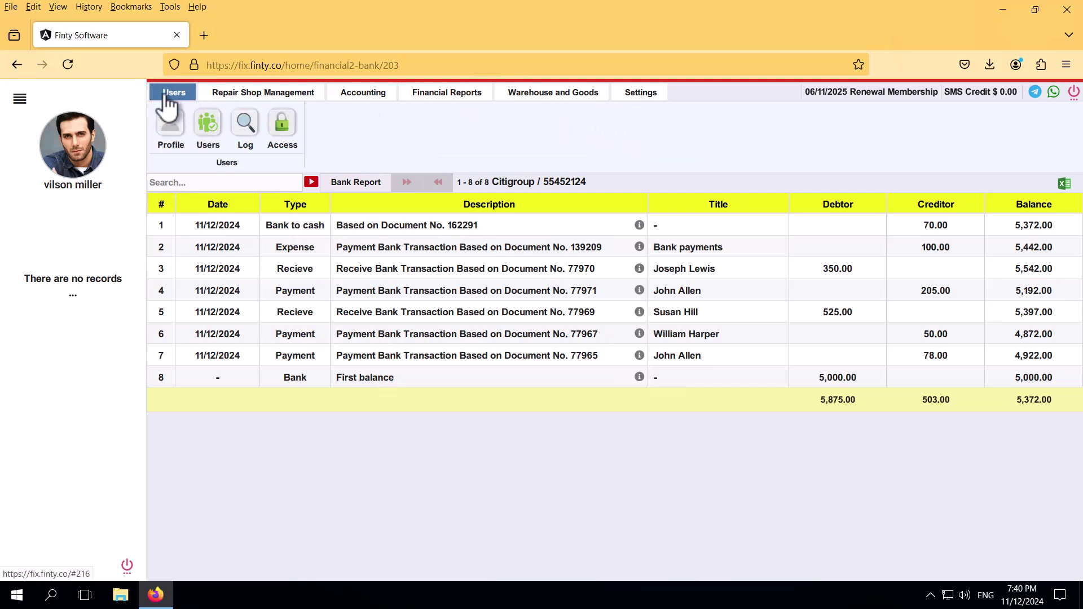
{"action": "left_click", "coordinate": [209, 125]}
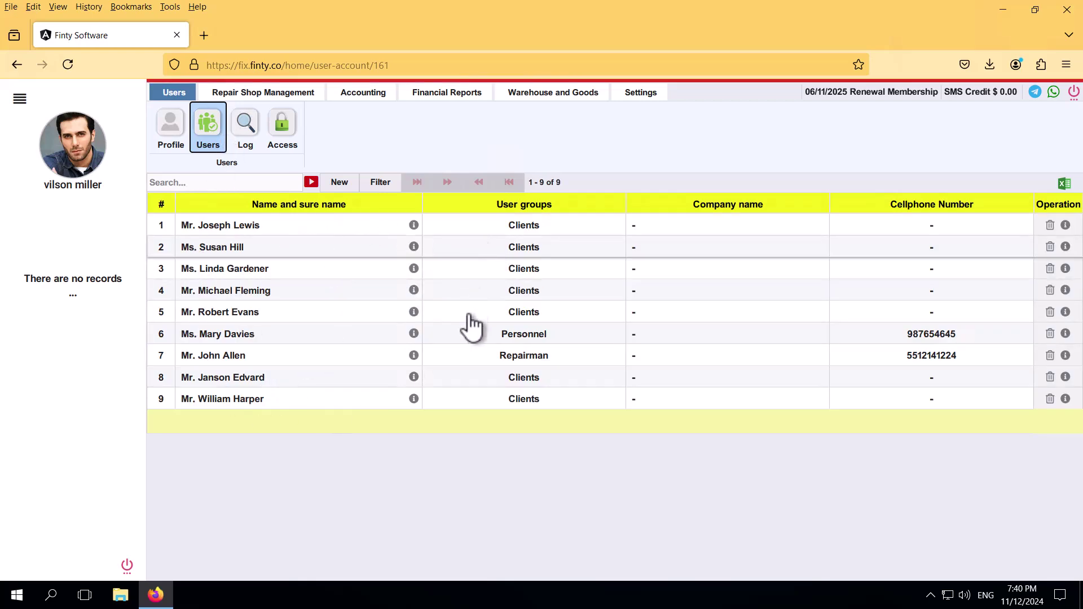
{"action": "left_click", "coordinate": [289, 145]}
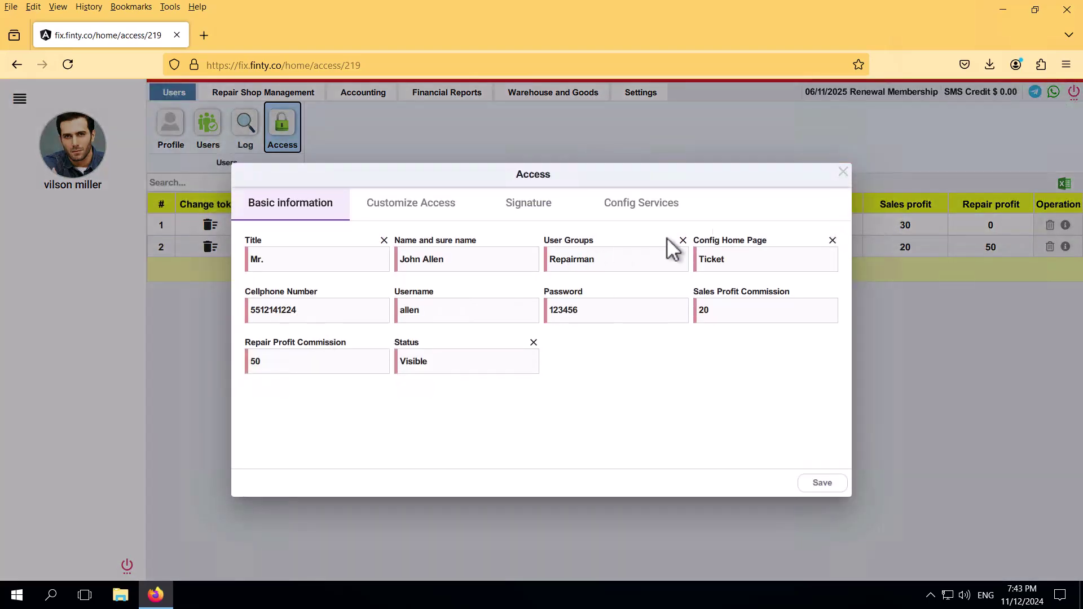
Examine the services enabled for the repairman under Config Services, and close the Access dialog without changes.
{"action": "left_click", "coordinate": [648, 211]}
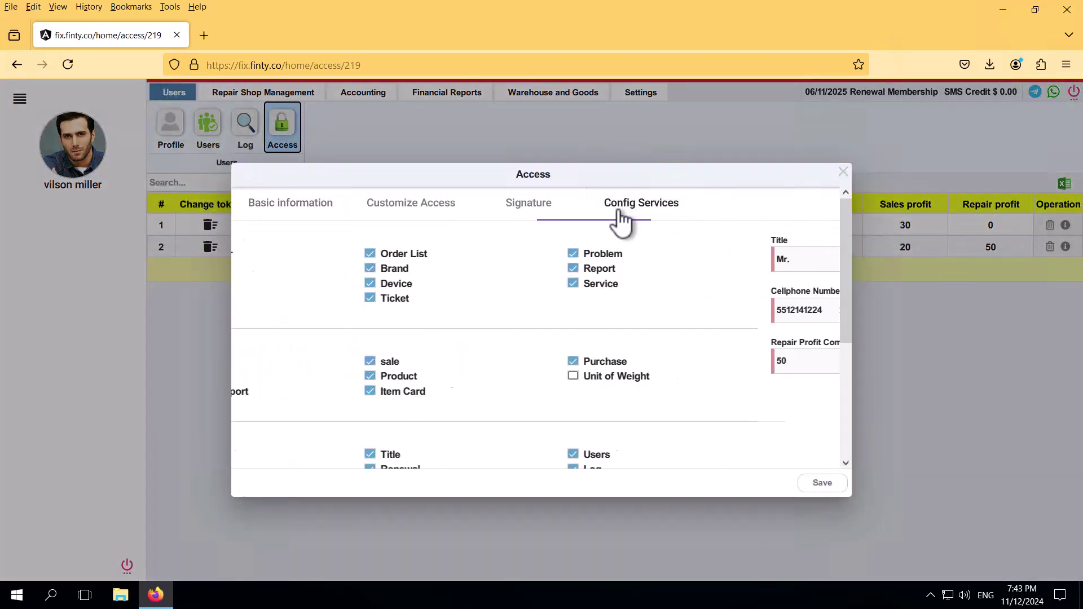
{"action": "scroll", "coordinate": [523, 375], "scroll_direction": "down", "scroll_amount": 4}
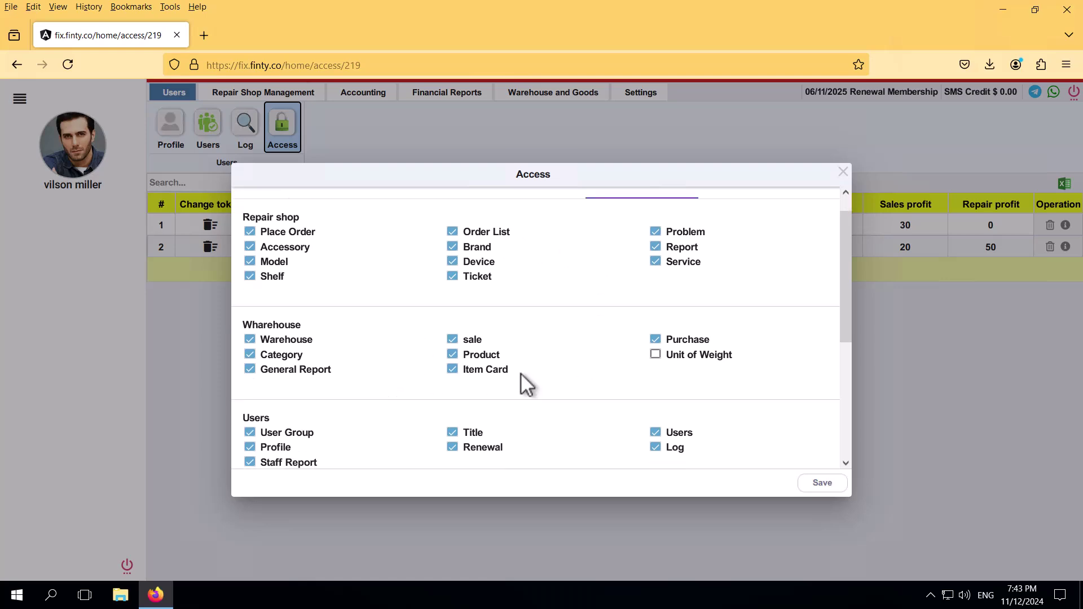
{"action": "left_click", "coordinate": [843, 174]}
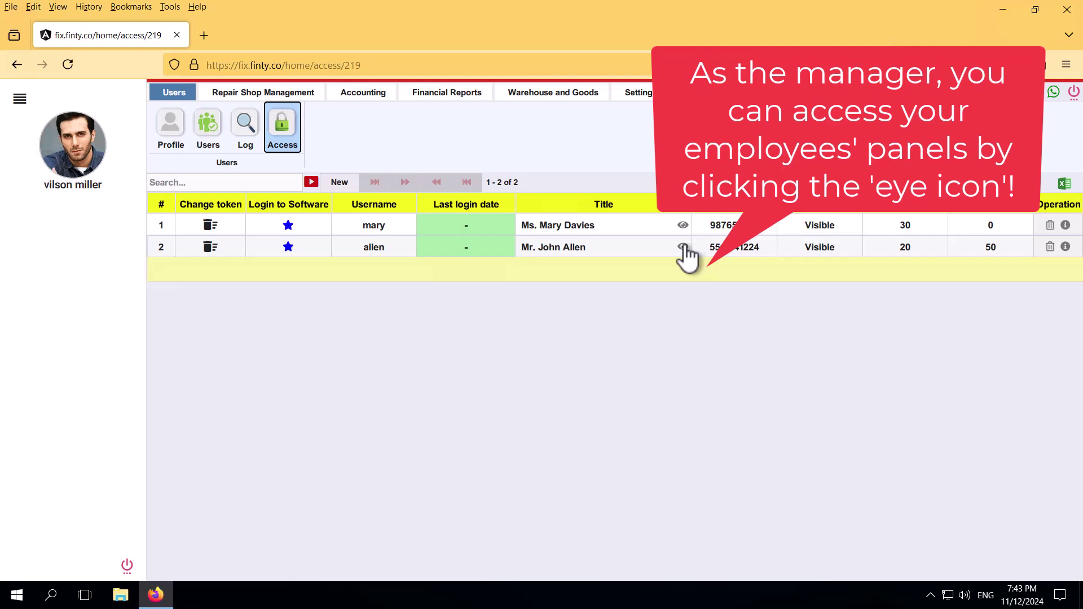
Preview the repairman's panel, check its accounting, warehouse and repair shop sections, and return to the manager's Access list.
{"action": "left_click", "coordinate": [683, 247]}
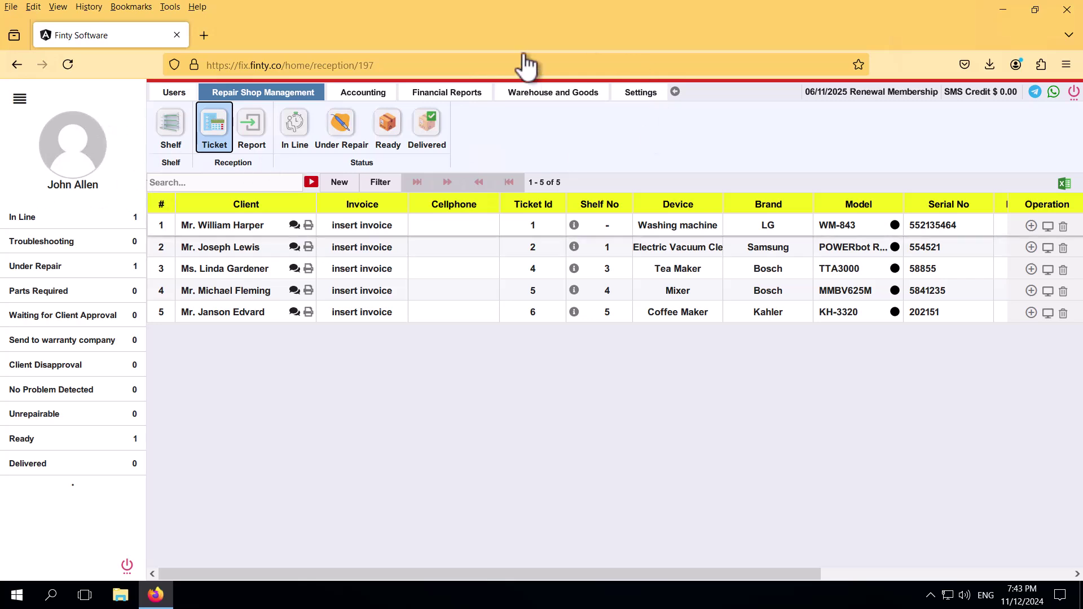
{"action": "left_click", "coordinate": [372, 92]}
{"action": "left_click", "coordinate": [515, 92]}
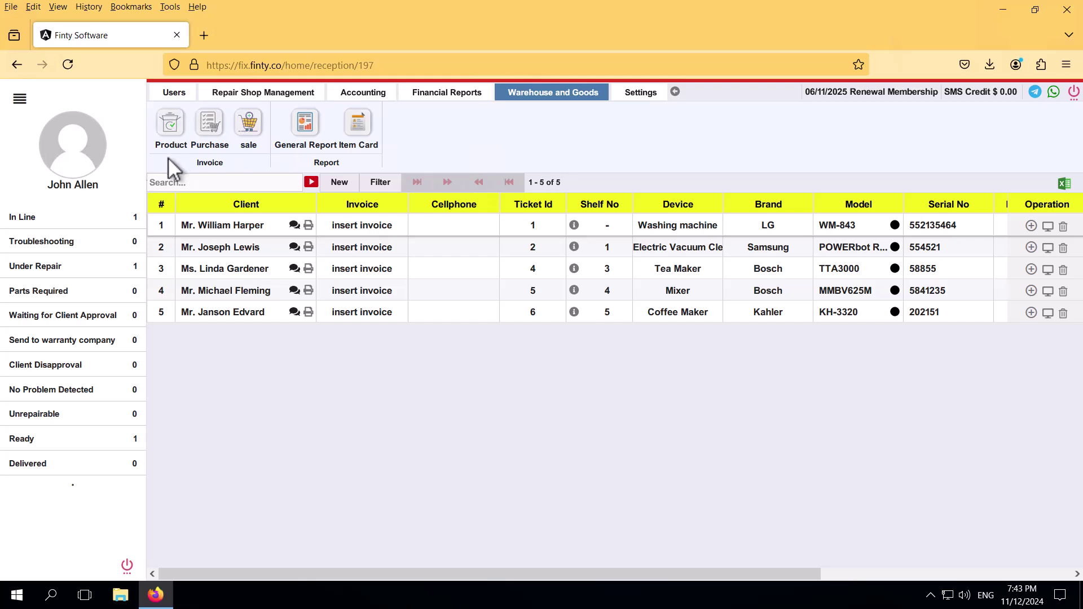
{"action": "left_click", "coordinate": [283, 93]}
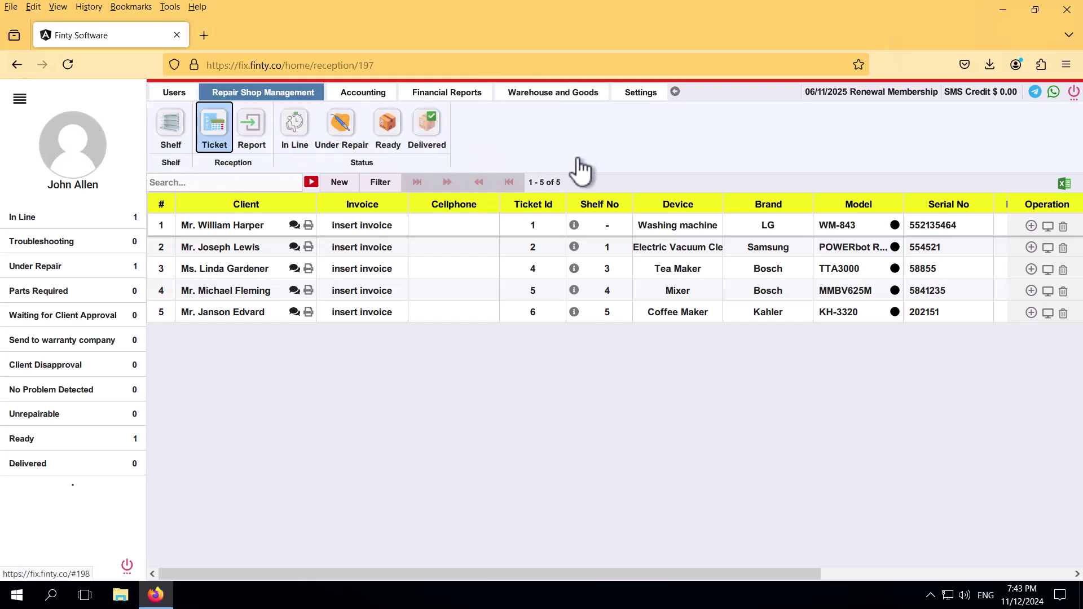
{"action": "left_click", "coordinate": [676, 93]}
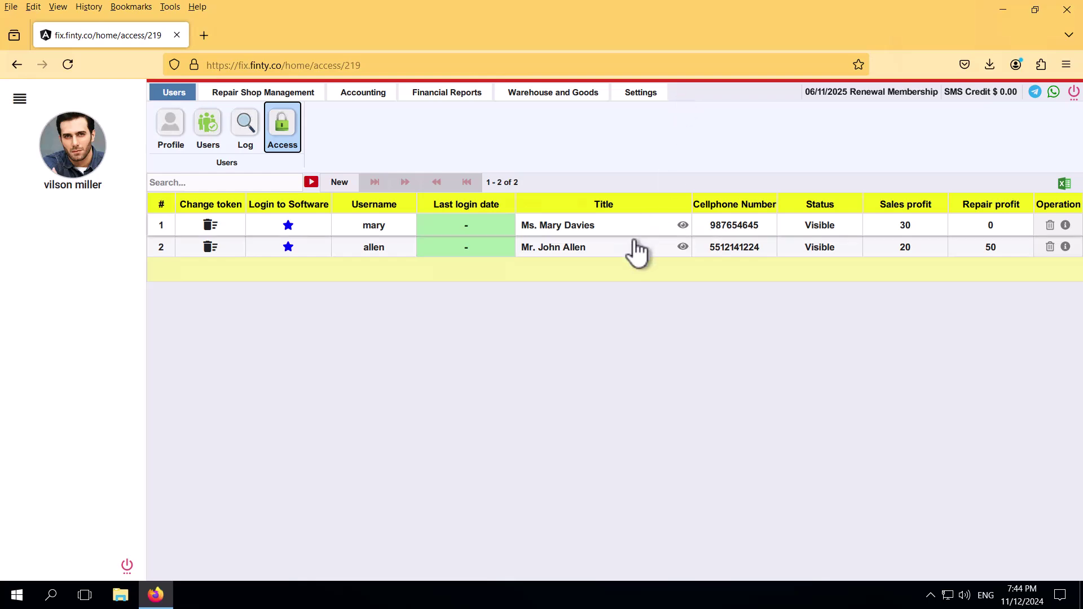
Open the repairman's access record and disable all Finance services in its Config Services.
{"action": "left_click", "coordinate": [563, 249]}
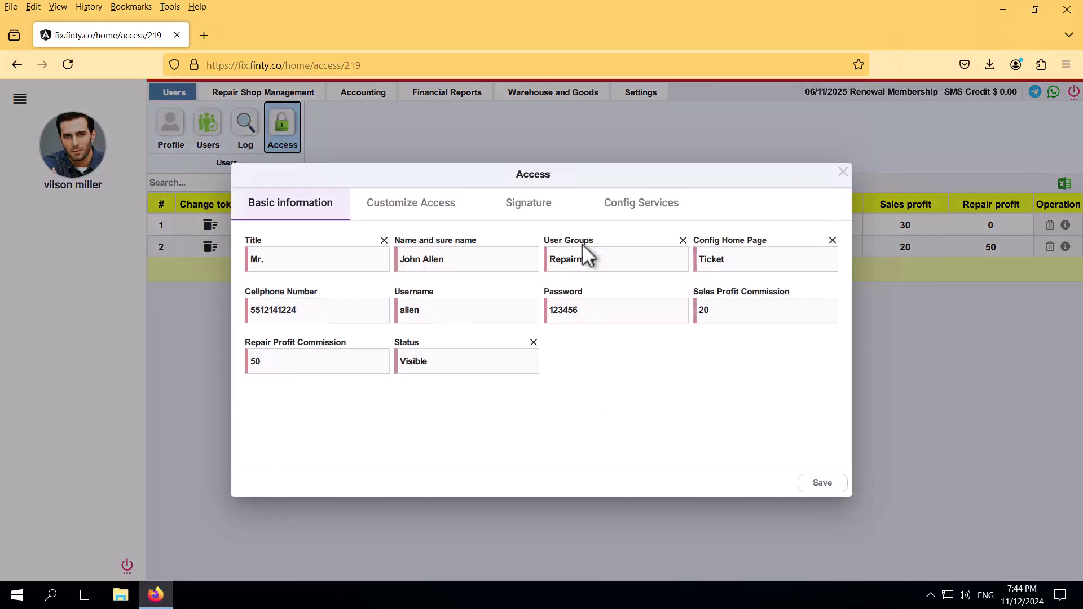
{"action": "left_click", "coordinate": [675, 205]}
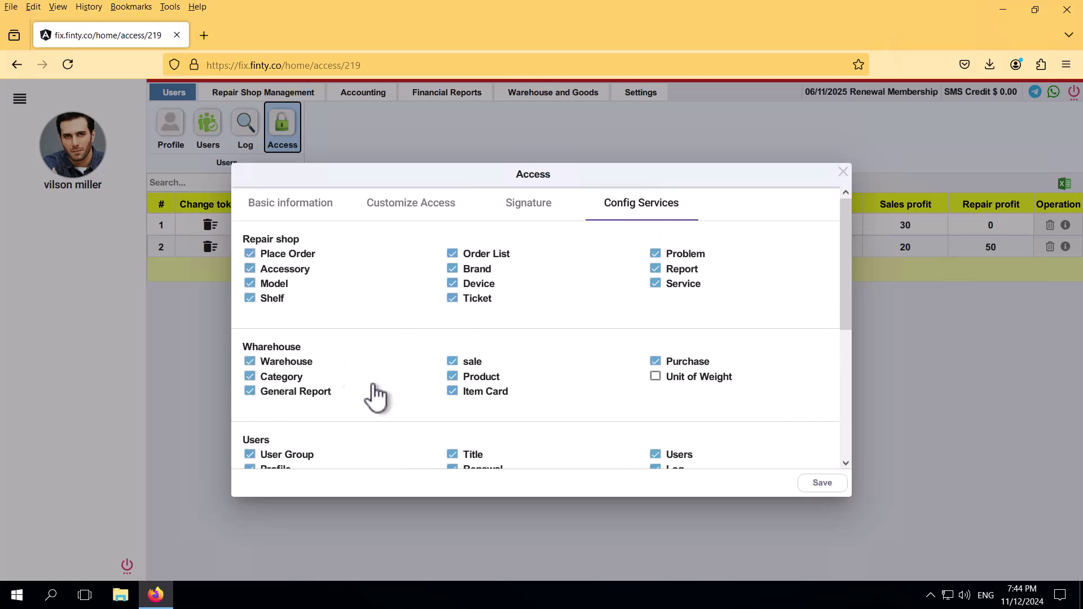
{"action": "scroll", "coordinate": [269, 375], "scroll_direction": "down", "scroll_amount": 3}
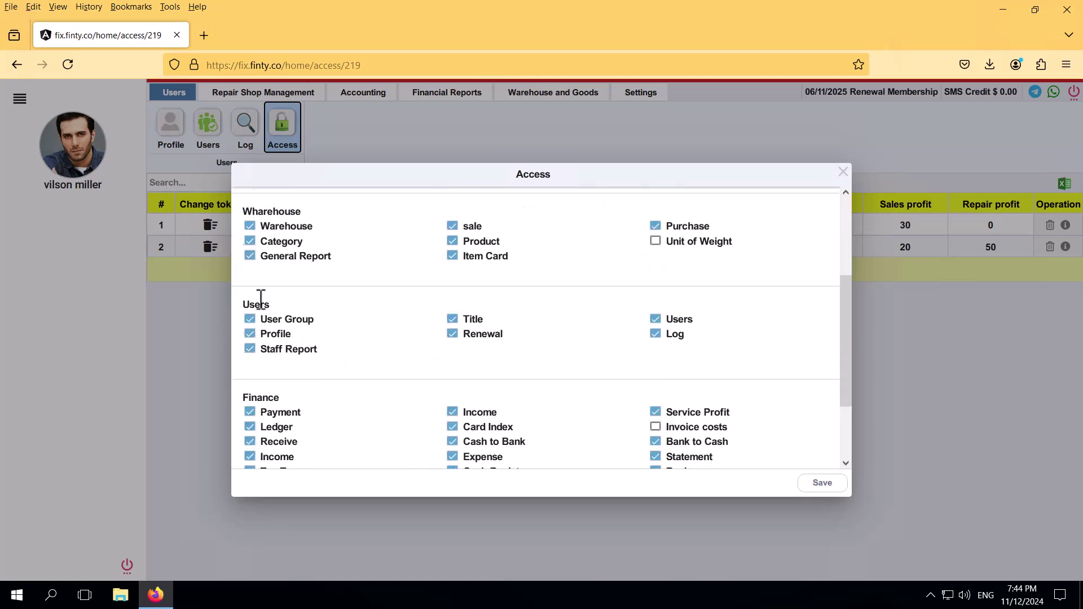
{"action": "scroll", "coordinate": [257, 338], "scroll_direction": "down", "scroll_amount": 2}
{"action": "left_click", "coordinate": [250, 351]}
{"action": "left_click", "coordinate": [250, 366]}
{"action": "left_click", "coordinate": [250, 380]}
{"action": "left_click", "coordinate": [250, 411]}
{"action": "left_click", "coordinate": [250, 425]}
{"action": "left_click", "coordinate": [250, 440]}
{"action": "left_click", "coordinate": [250, 455]}
{"action": "left_click", "coordinate": [452, 440]}
{"action": "left_click", "coordinate": [453, 425]}
{"action": "left_click", "coordinate": [452, 411]}
{"action": "left_click", "coordinate": [452, 381]}
{"action": "left_click", "coordinate": [453, 351]}
{"action": "left_click", "coordinate": [453, 366]}
{"action": "left_click", "coordinate": [452, 396]}
{"action": "left_click", "coordinate": [655, 440]}
{"action": "left_click", "coordinate": [655, 426]}
{"action": "left_click", "coordinate": [655, 410]}
{"action": "left_click", "coordinate": [655, 395]}
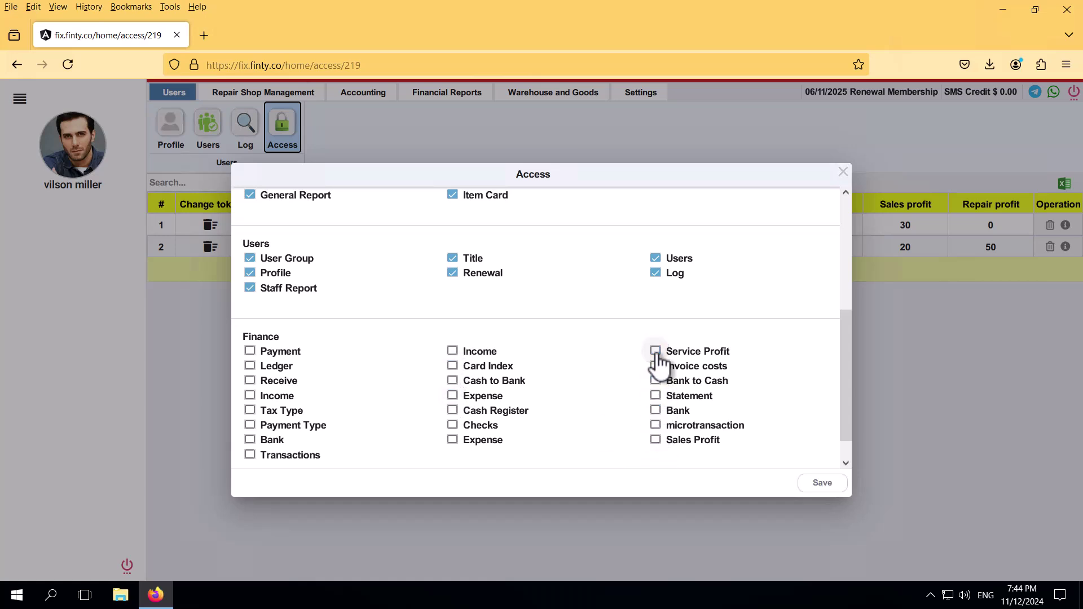
Disable all services in the Users group for the repairman, from Log and Users to Profile and User Group.
{"action": "left_click", "coordinate": [655, 273]}
{"action": "left_click", "coordinate": [655, 258]}
{"action": "left_click", "coordinate": [453, 273]}
{"action": "left_click", "coordinate": [452, 258]}
{"action": "left_click", "coordinate": [250, 289]}
{"action": "left_click", "coordinate": [250, 273]}
{"action": "left_click", "coordinate": [250, 258]}
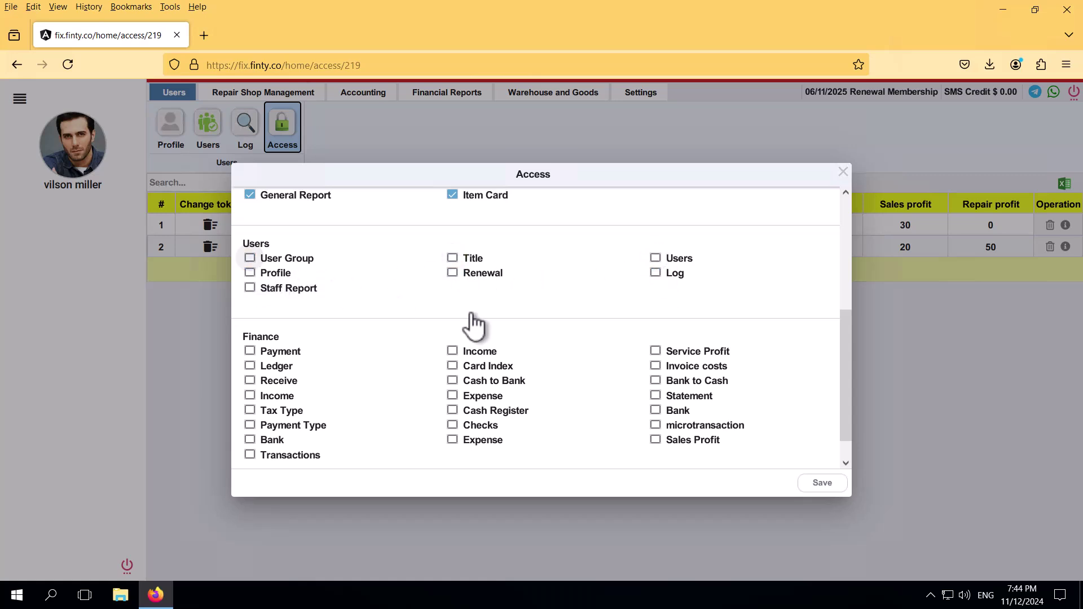
Disable the warehouse General Report for the repairman, keep Product and Item Card enabled, and save the access settings.
{"action": "scroll", "coordinate": [559, 369], "scroll_direction": "up", "scroll_amount": 2}
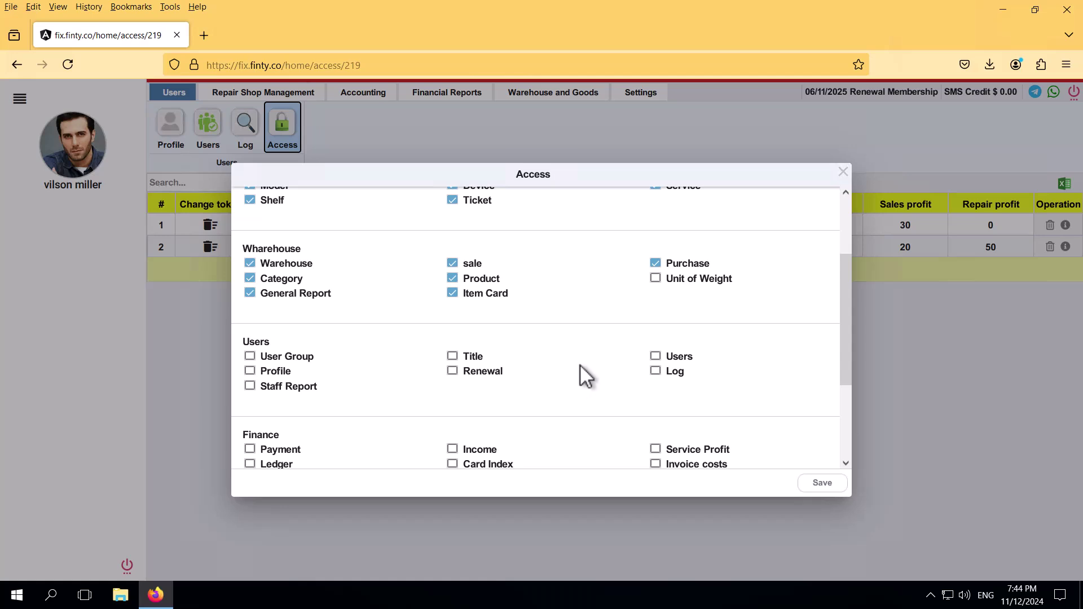
{"action": "scroll", "coordinate": [580, 366], "scroll_direction": "up", "scroll_amount": 2}
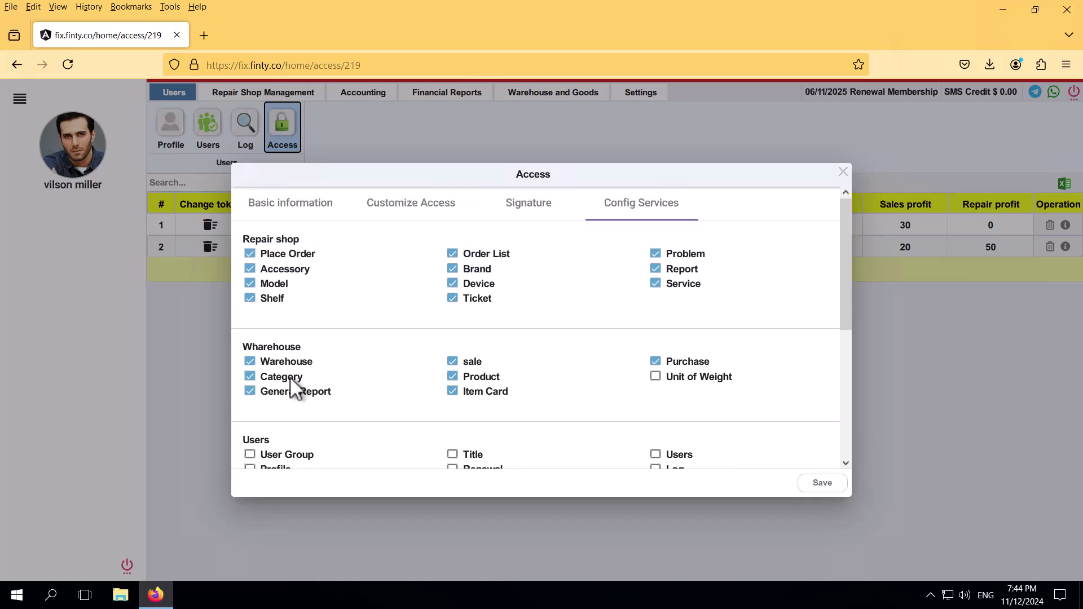
{"action": "left_click", "coordinate": [250, 391]}
{"action": "left_click", "coordinate": [453, 391]}
{"action": "left_click", "coordinate": [452, 376]}
{"action": "left_click", "coordinate": [453, 376]}
{"action": "left_click", "coordinate": [452, 391]}
{"action": "left_click", "coordinate": [806, 480]}
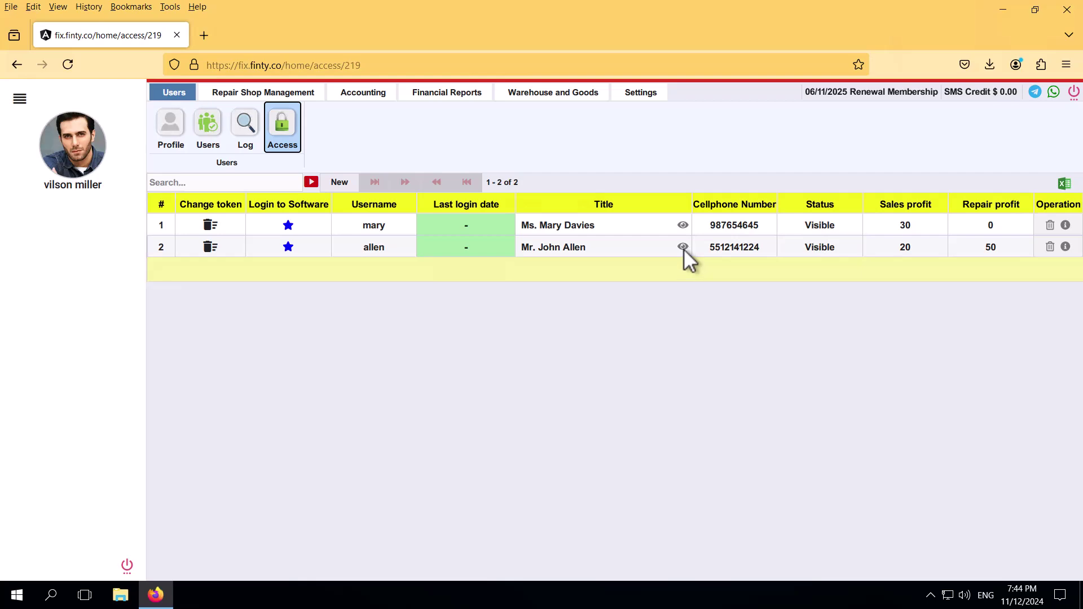
Preview the repairman's panel with the restricted services and return to the manager's Access list.
{"action": "left_click", "coordinate": [684, 247]}
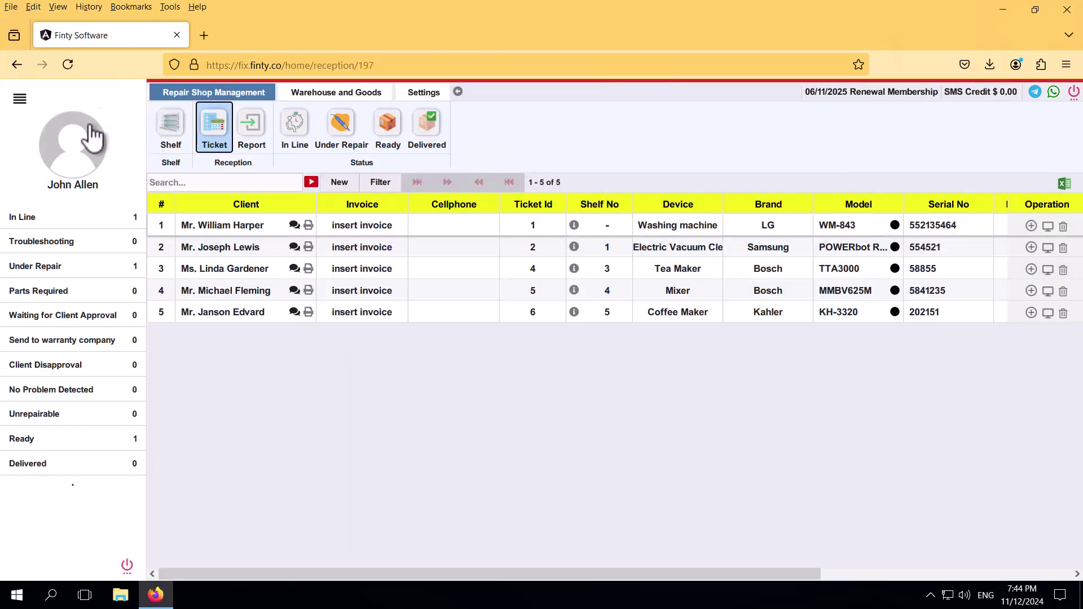
{"action": "left_click", "coordinate": [458, 92]}
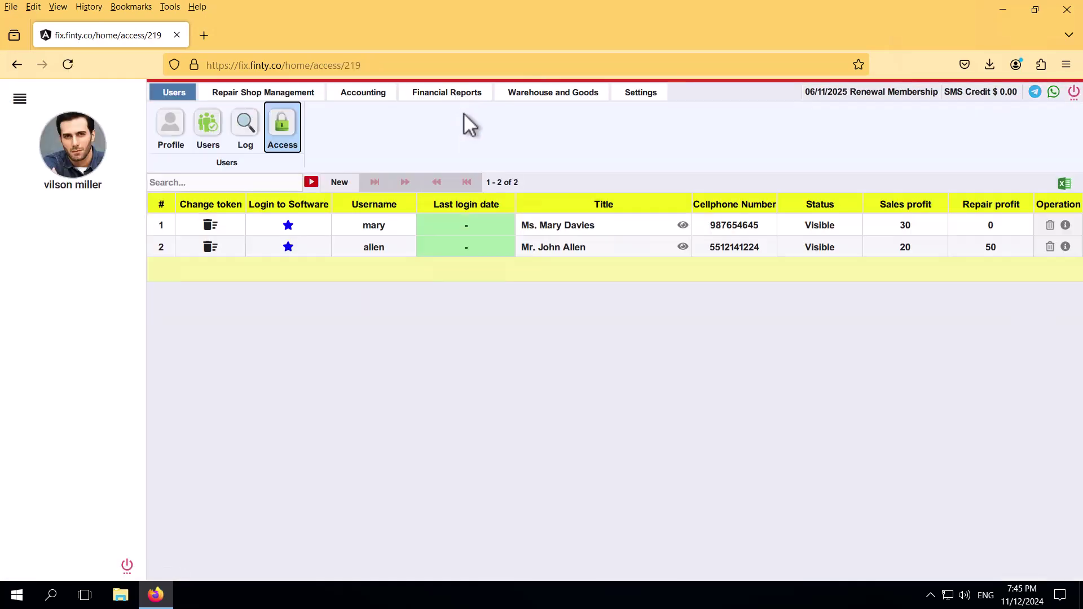
View the repair shop's Shelf list, reception tickets, reception Report and In Line tickets.
{"action": "left_click", "coordinate": [290, 90]}
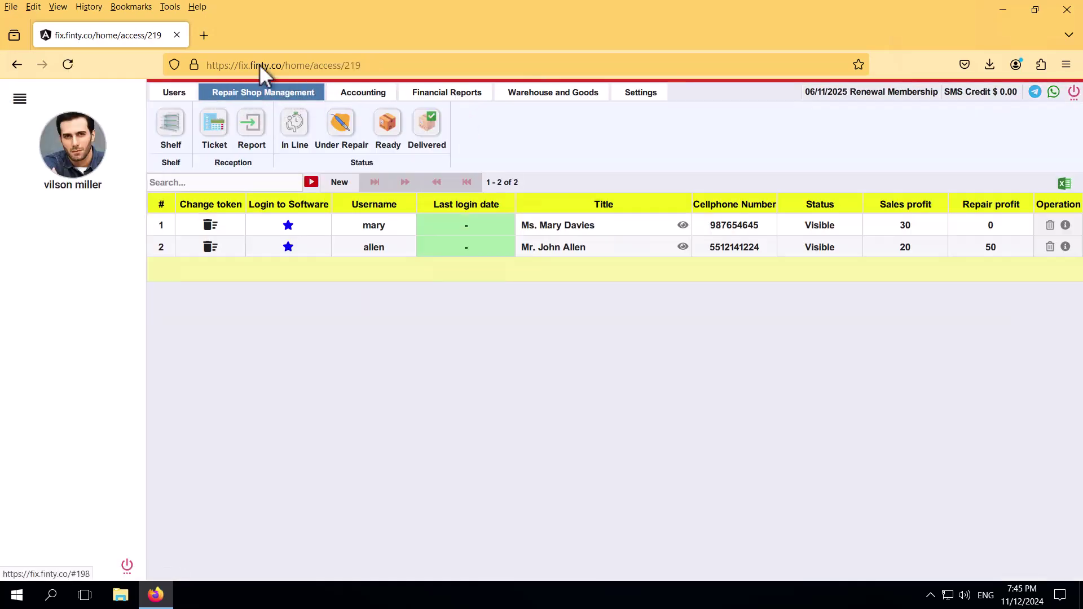
{"action": "left_click", "coordinate": [173, 123]}
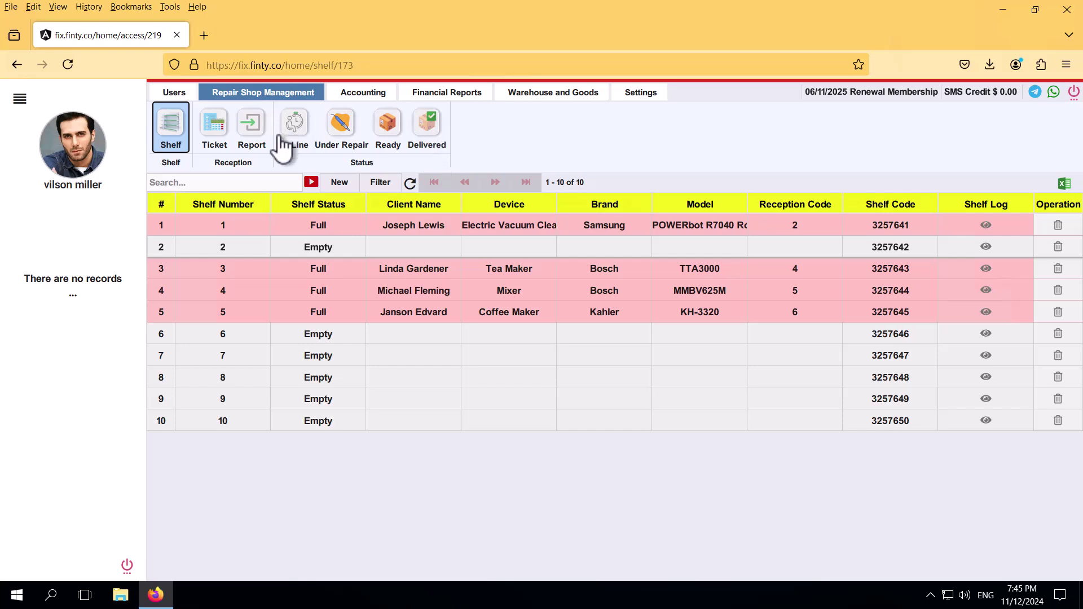
{"action": "left_click", "coordinate": [216, 141]}
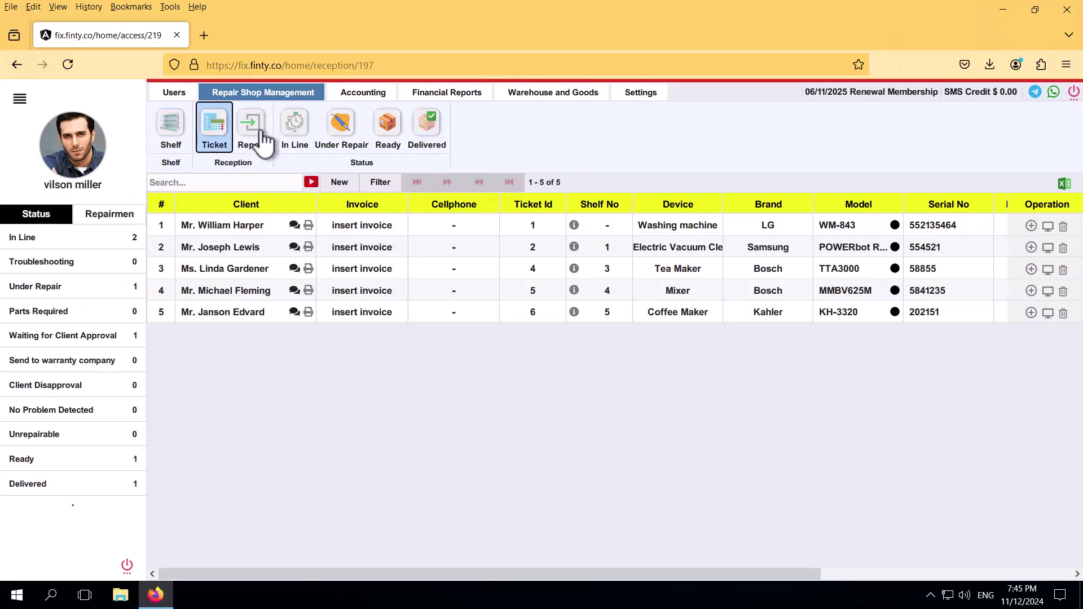
{"action": "left_click", "coordinate": [252, 133]}
{"action": "left_click", "coordinate": [309, 138]}
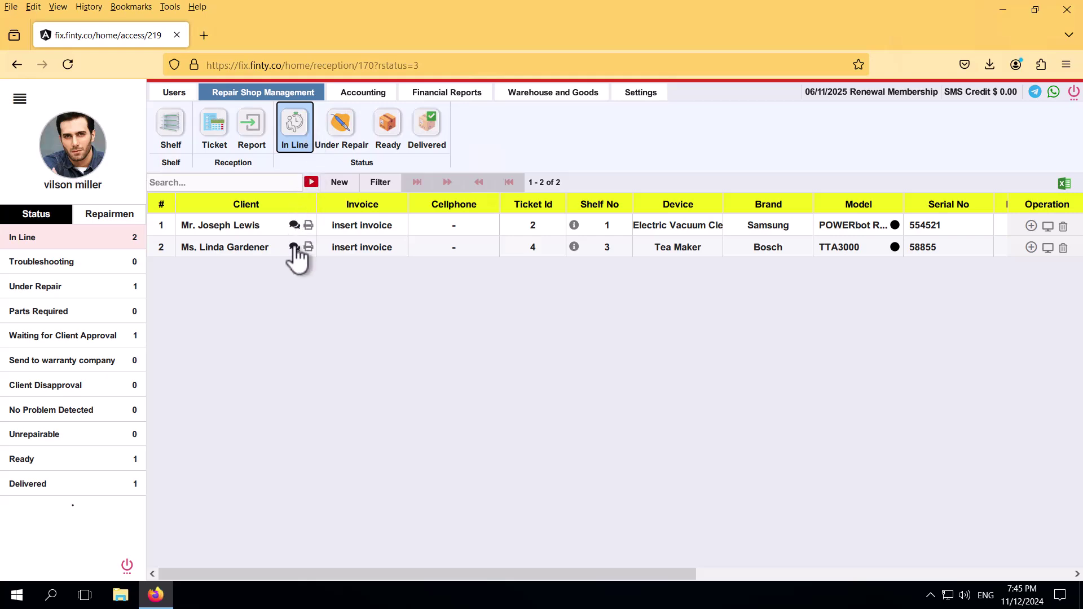
Preview the text message for the client of the Bosch tea maker ticket and close it without sending.
{"action": "left_click", "coordinate": [294, 248]}
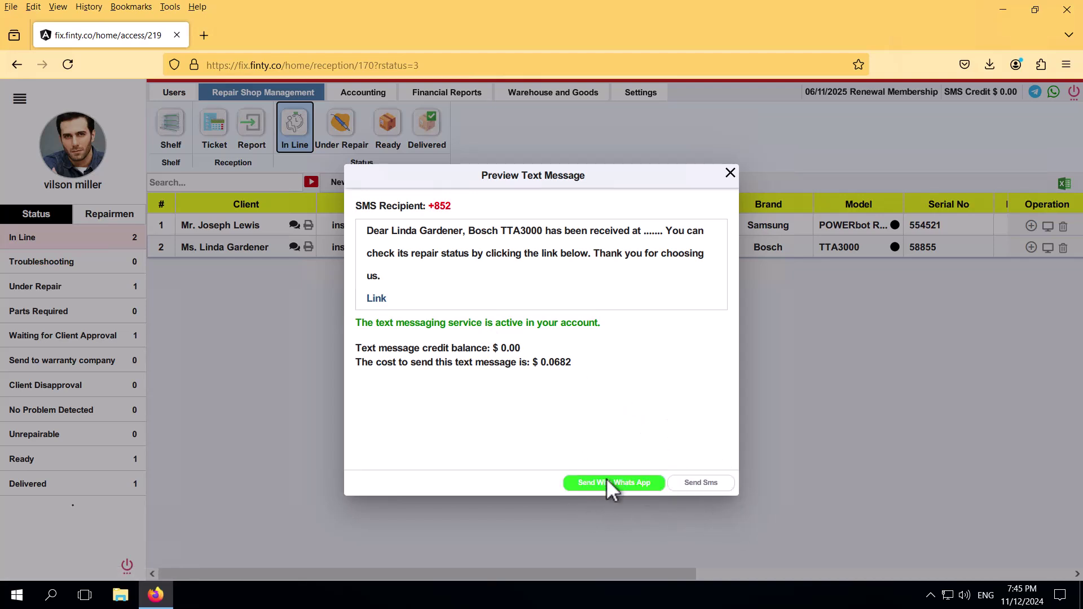
{"action": "left_click", "coordinate": [730, 173]}
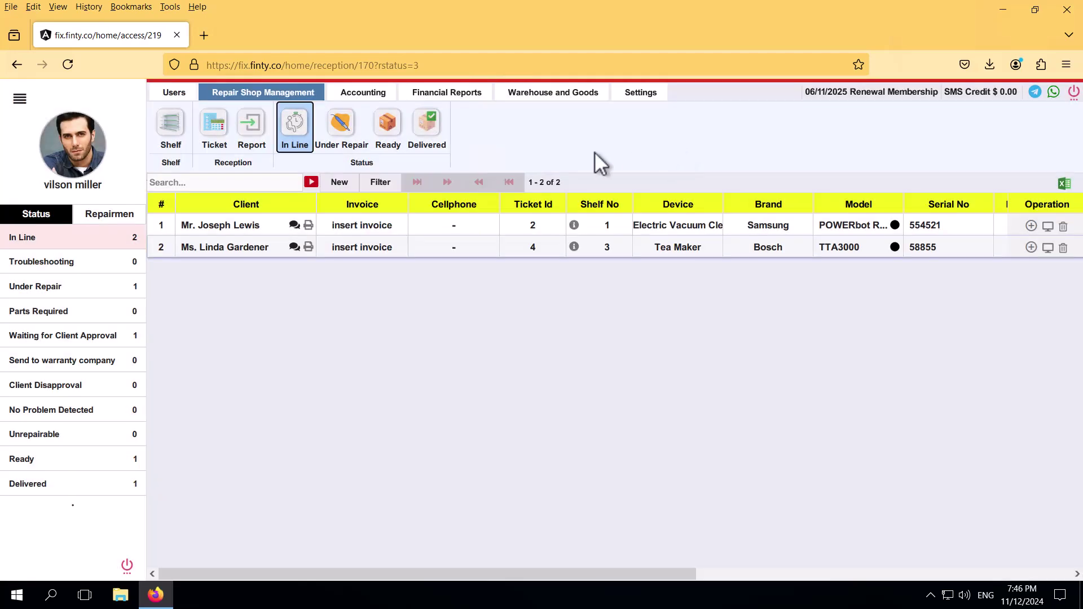
View the accounting records for Receive, Payment, Expense, Income and Bank to Cash.
{"action": "left_click", "coordinate": [364, 93]}
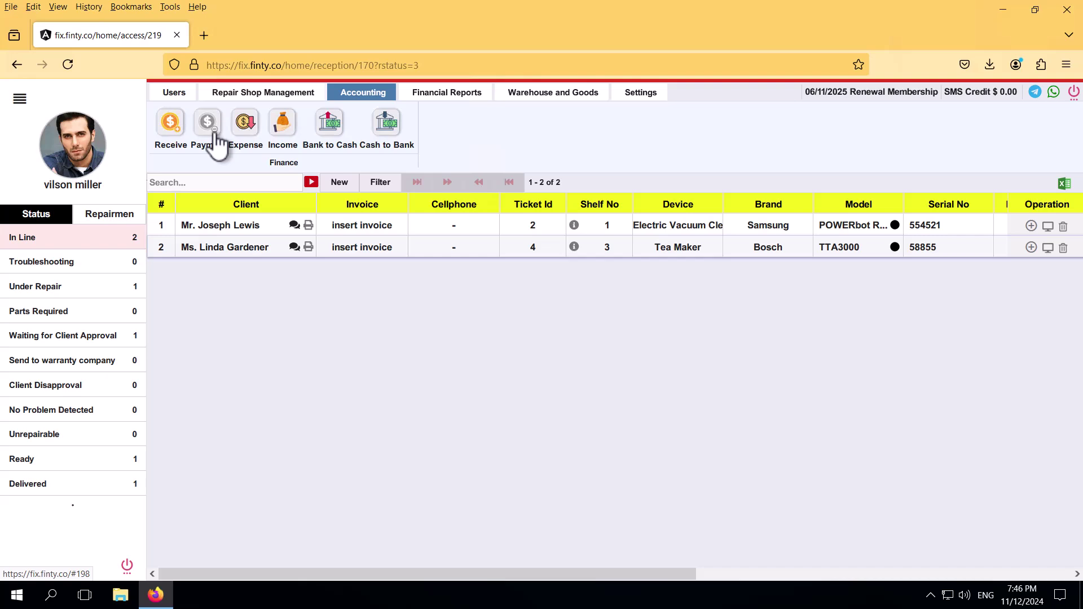
{"action": "left_click", "coordinate": [171, 125]}
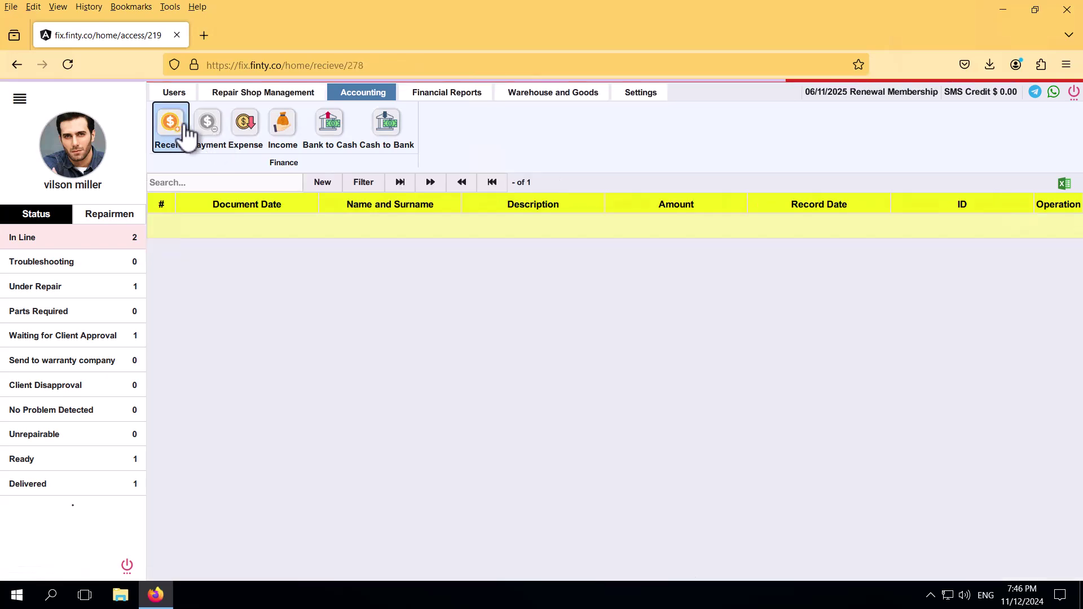
{"action": "left_click", "coordinate": [209, 133]}
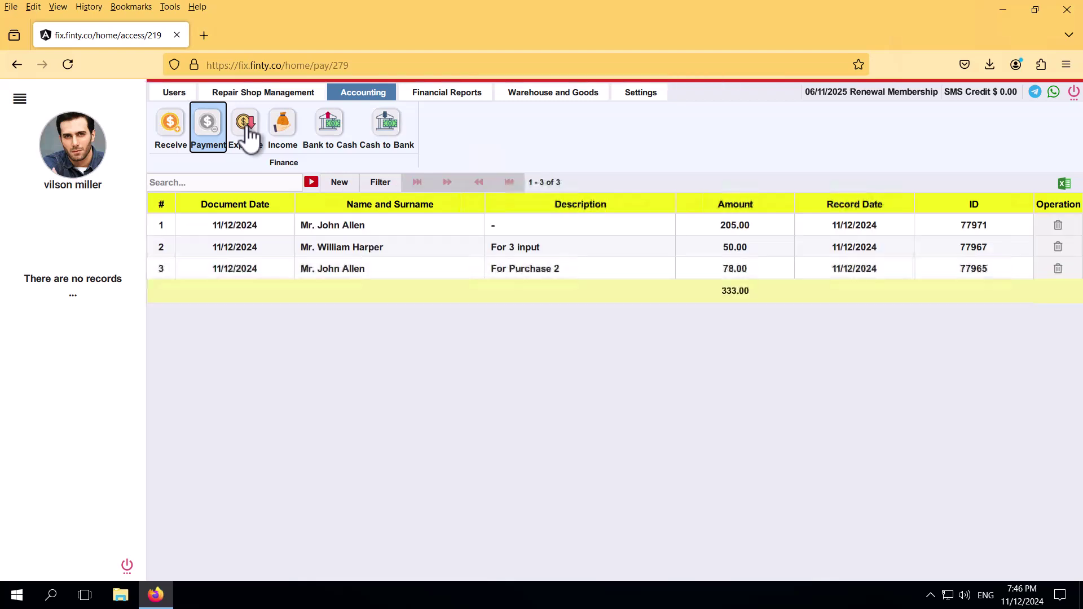
{"action": "left_click", "coordinate": [242, 131]}
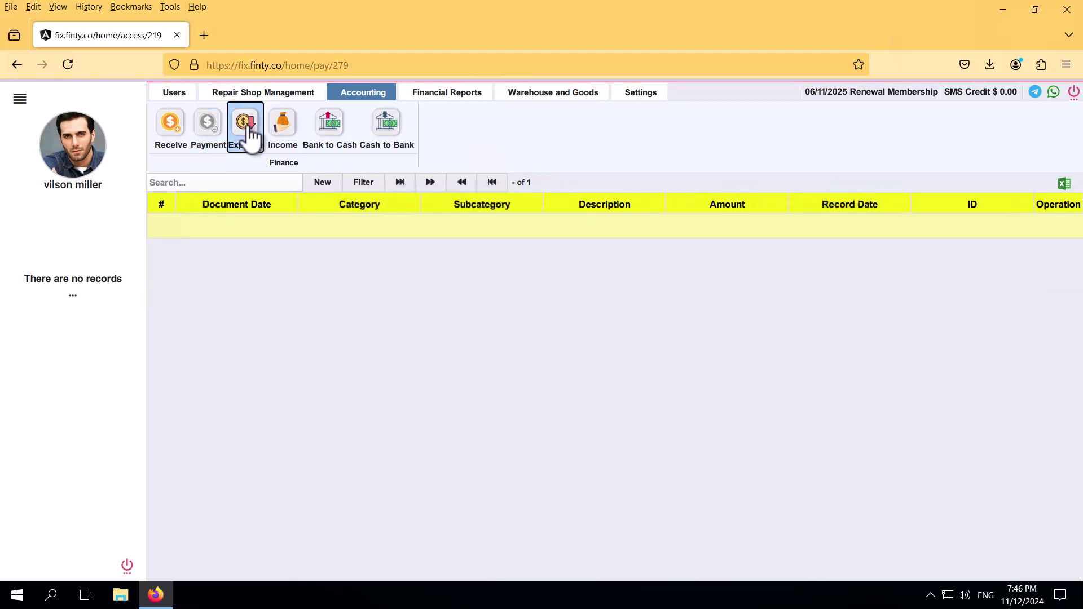
{"action": "left_click", "coordinate": [290, 127]}
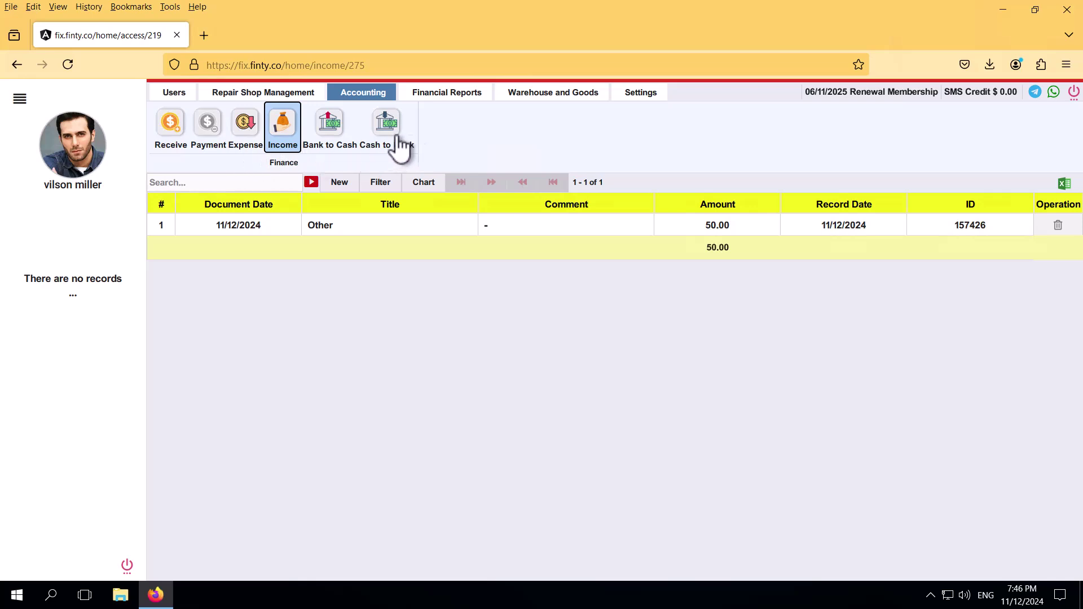
{"action": "left_click", "coordinate": [324, 142]}
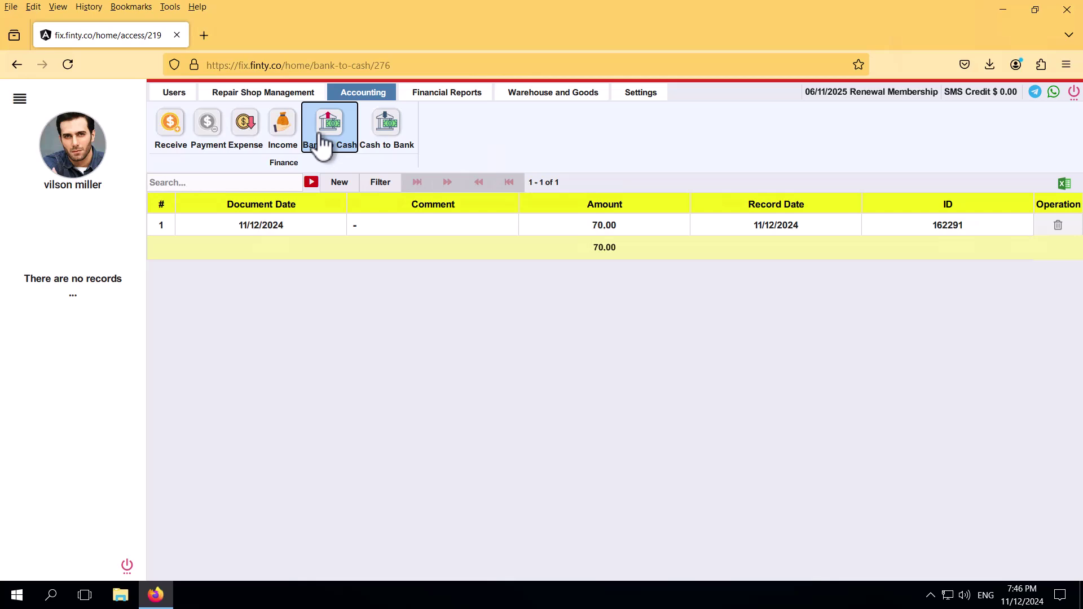
View the Cash Register, Bank, Sales Profit and Service Profit financial reports.
{"action": "left_click", "coordinate": [442, 103]}
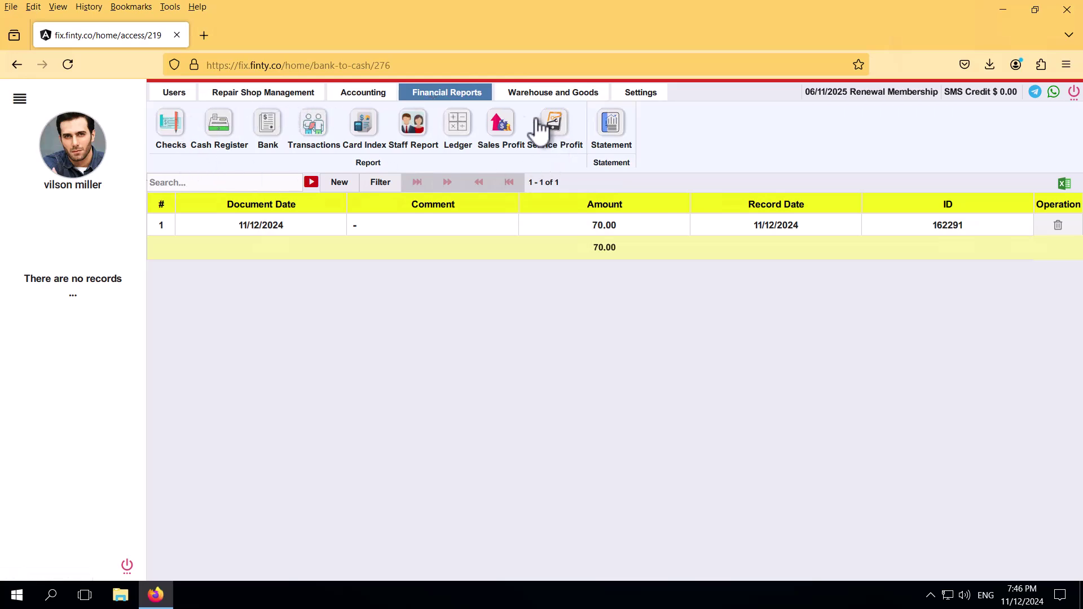
{"action": "left_click", "coordinate": [220, 142]}
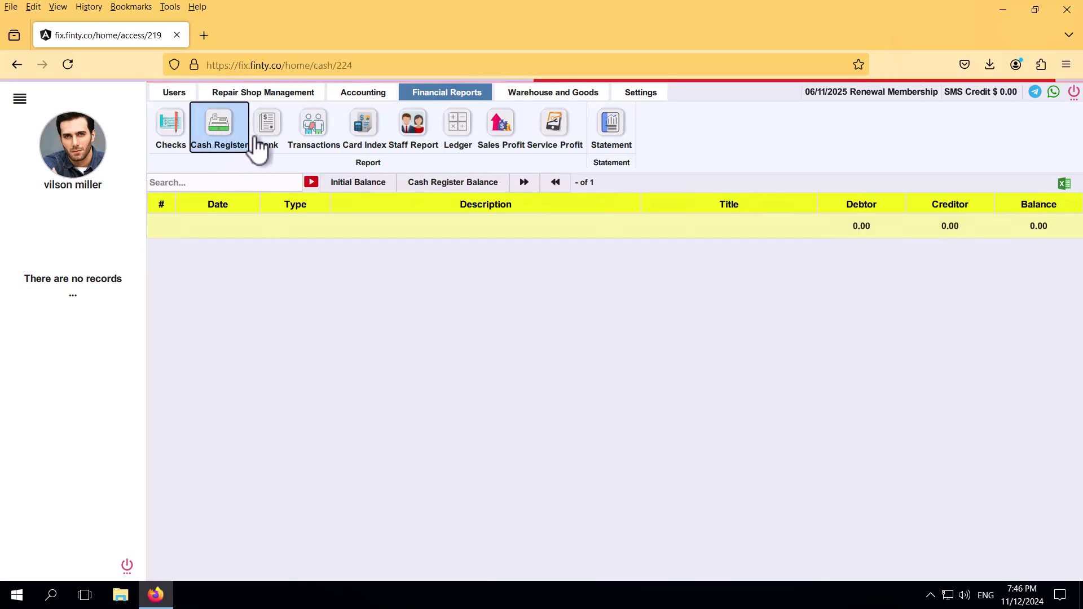
{"action": "left_click", "coordinate": [274, 139]}
{"action": "left_click", "coordinate": [501, 128]}
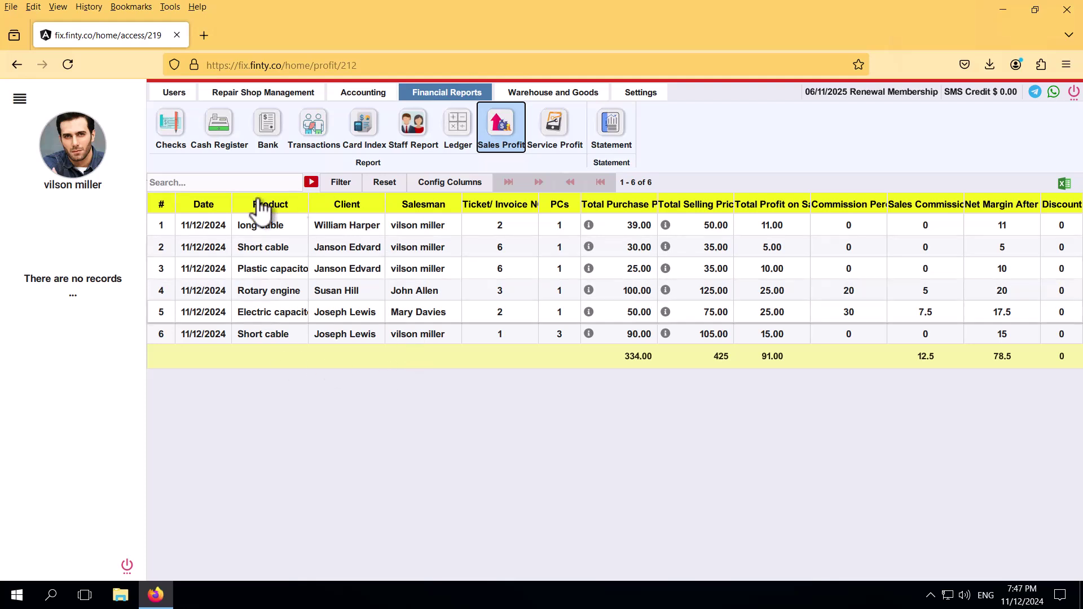
{"action": "left_click", "coordinate": [554, 136]}
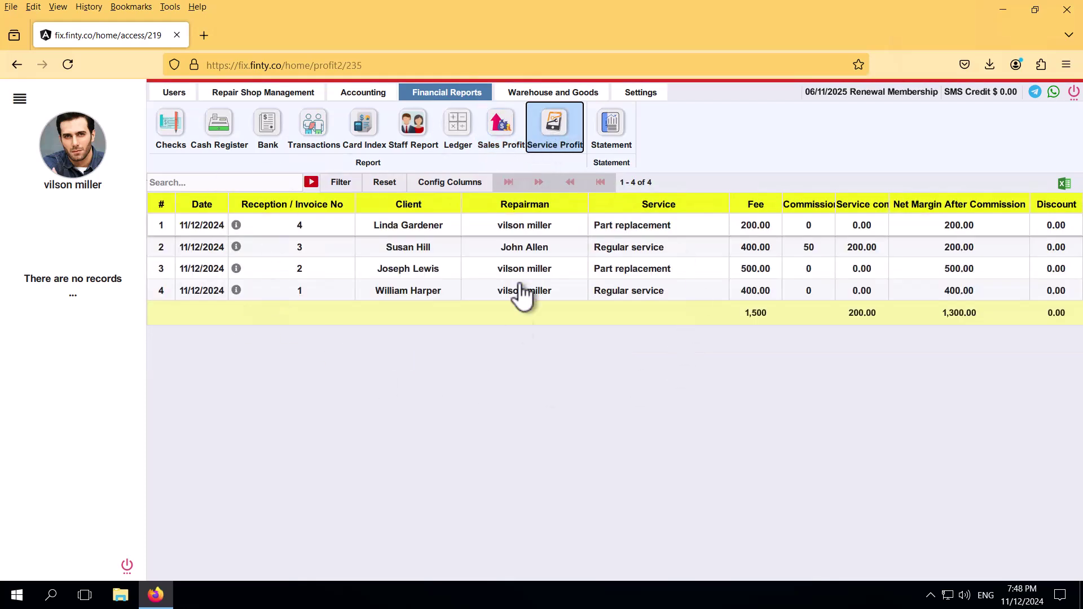
View the client account Statement and filter it by Debtors and by Creditors.
{"action": "left_click", "coordinate": [609, 135]}
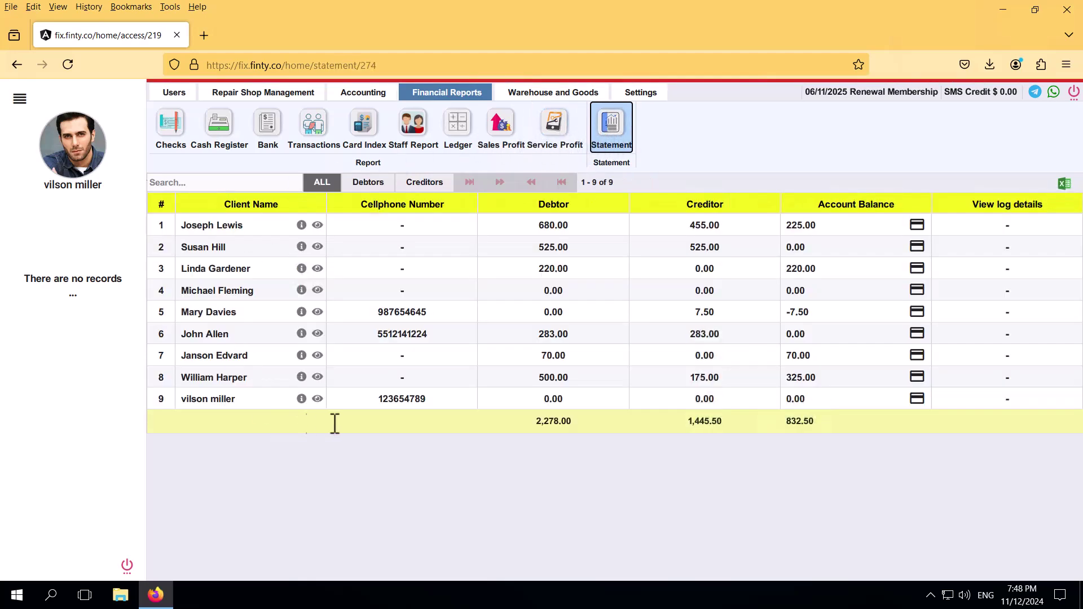
{"action": "left_click", "coordinate": [373, 185]}
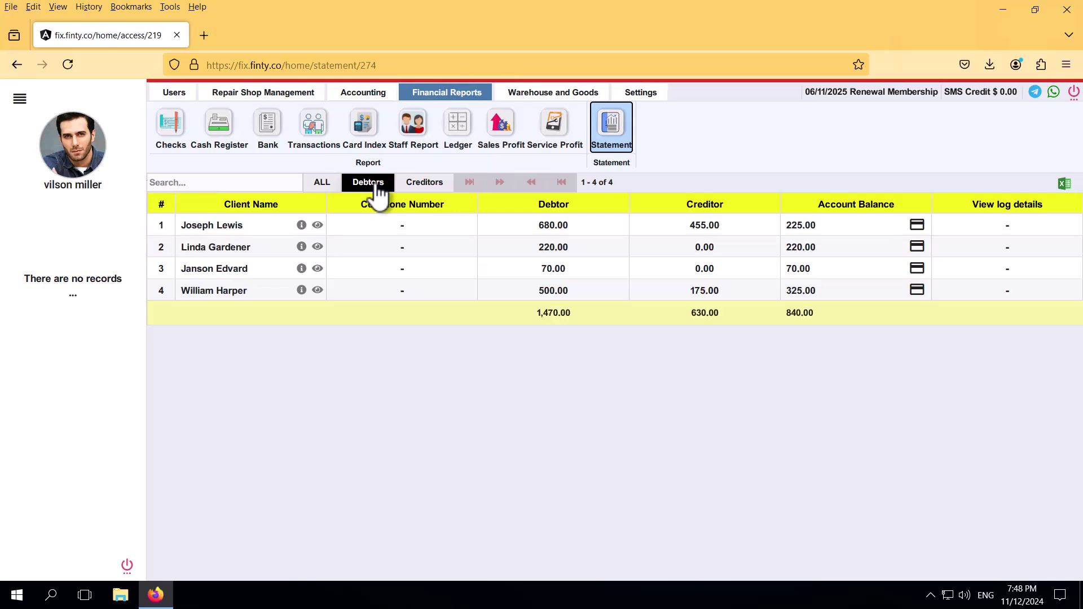
{"action": "left_click", "coordinate": [418, 186]}
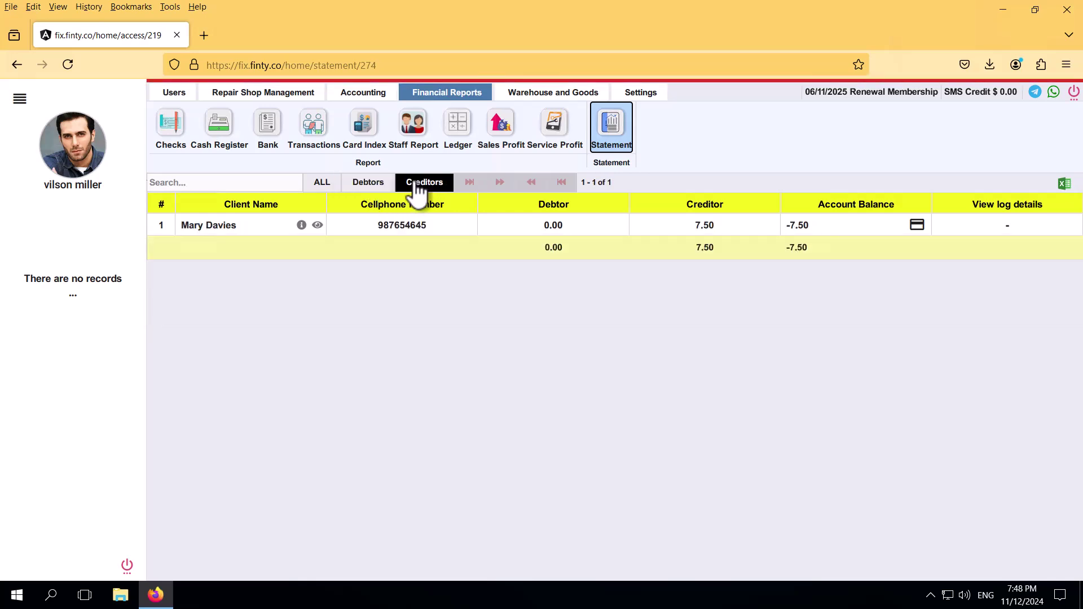
View the warehouse Product list, the Purchase and sale invoices, and the General Report.
{"action": "left_click", "coordinate": [550, 100]}
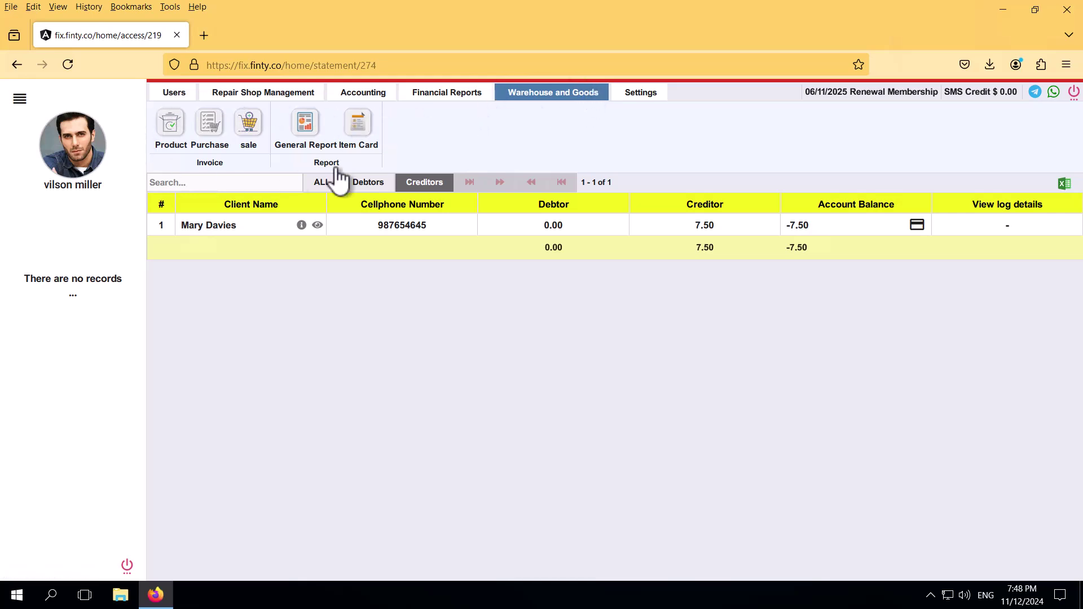
{"action": "left_click", "coordinate": [175, 133]}
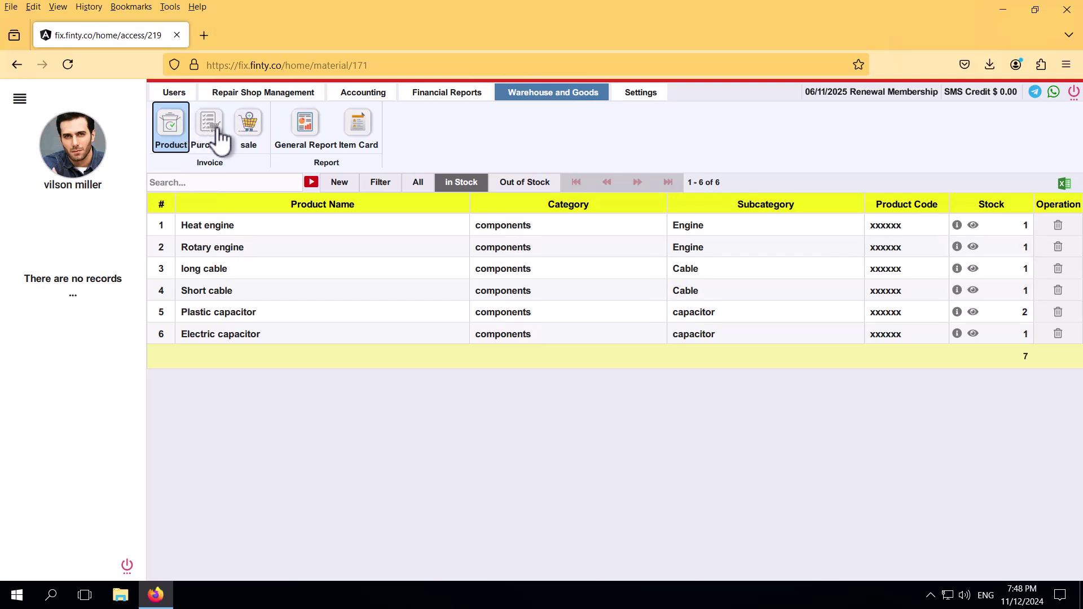
{"action": "left_click", "coordinate": [218, 135]}
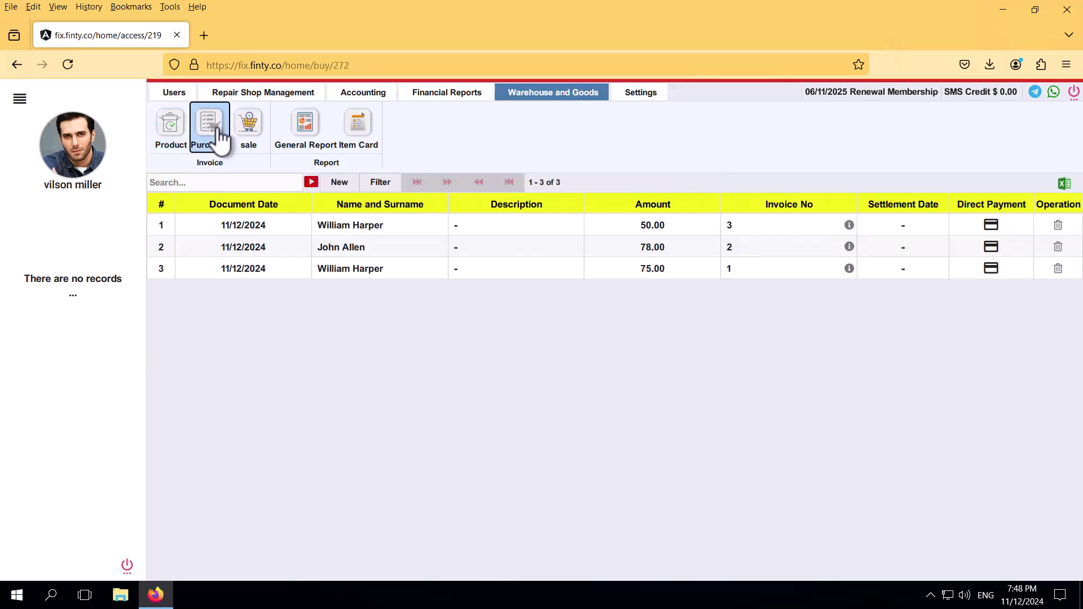
{"action": "left_click", "coordinate": [249, 135]}
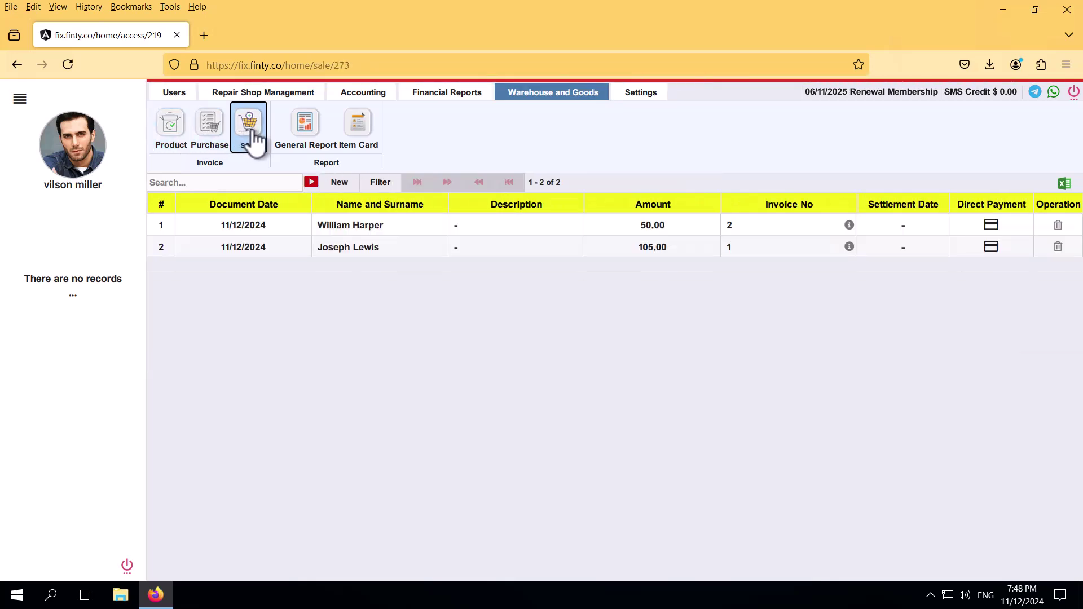
{"action": "left_click", "coordinate": [305, 136]}
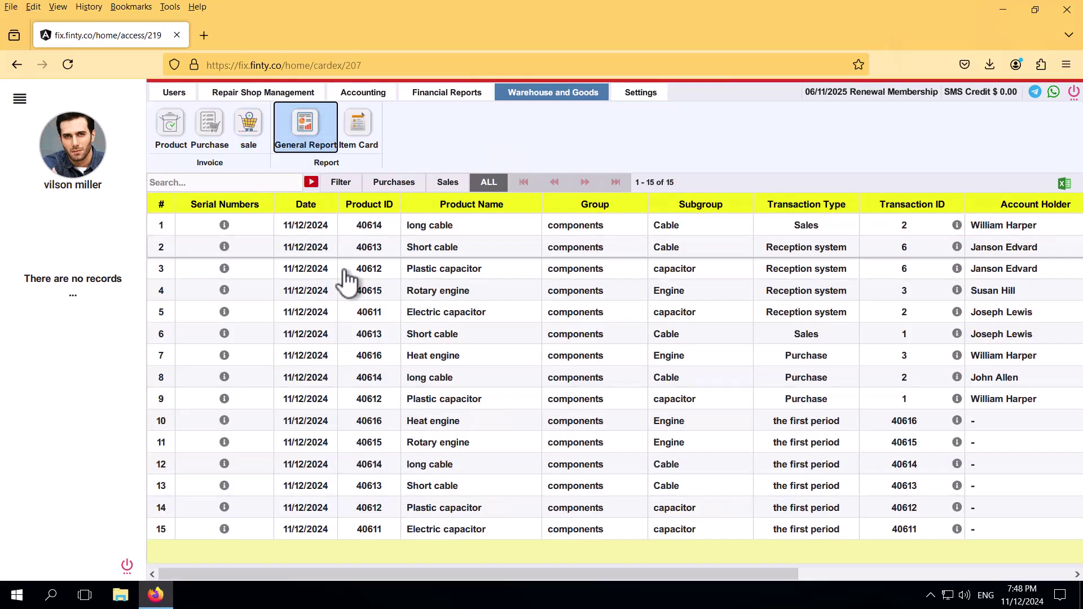
Show the warehouse Item Card report filtered to the product Heat engine.
{"action": "left_click", "coordinate": [358, 146]}
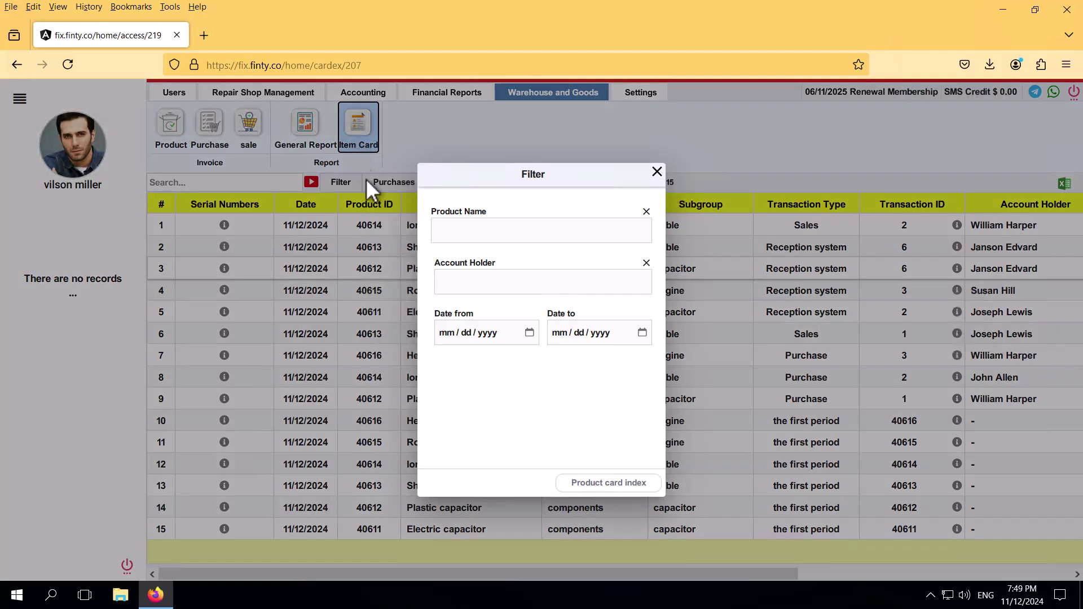
{"action": "left_click", "coordinate": [482, 238]}
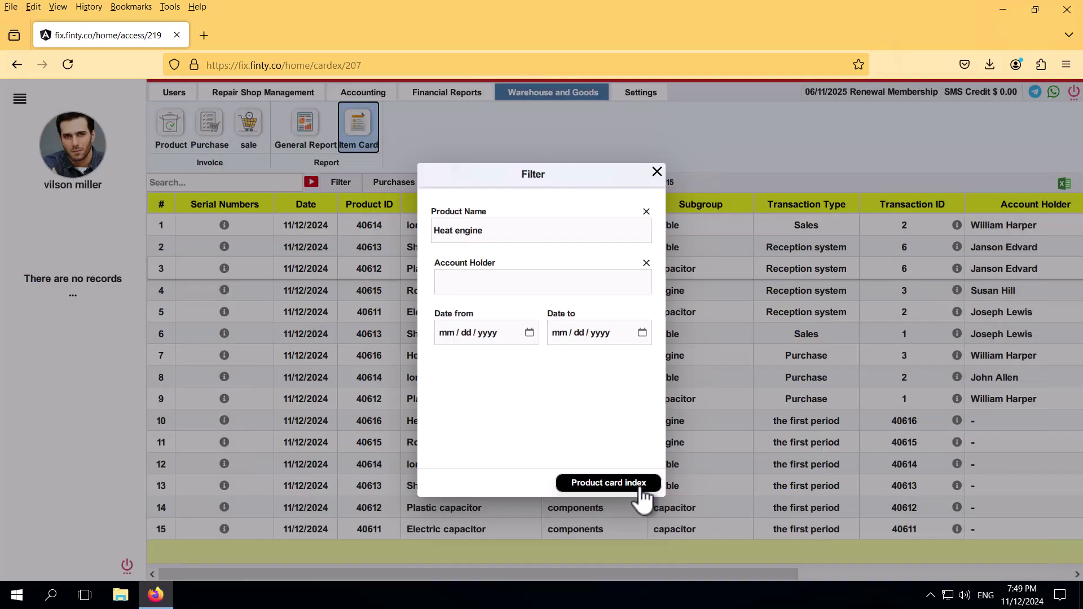
{"action": "left_click", "coordinate": [608, 483]}
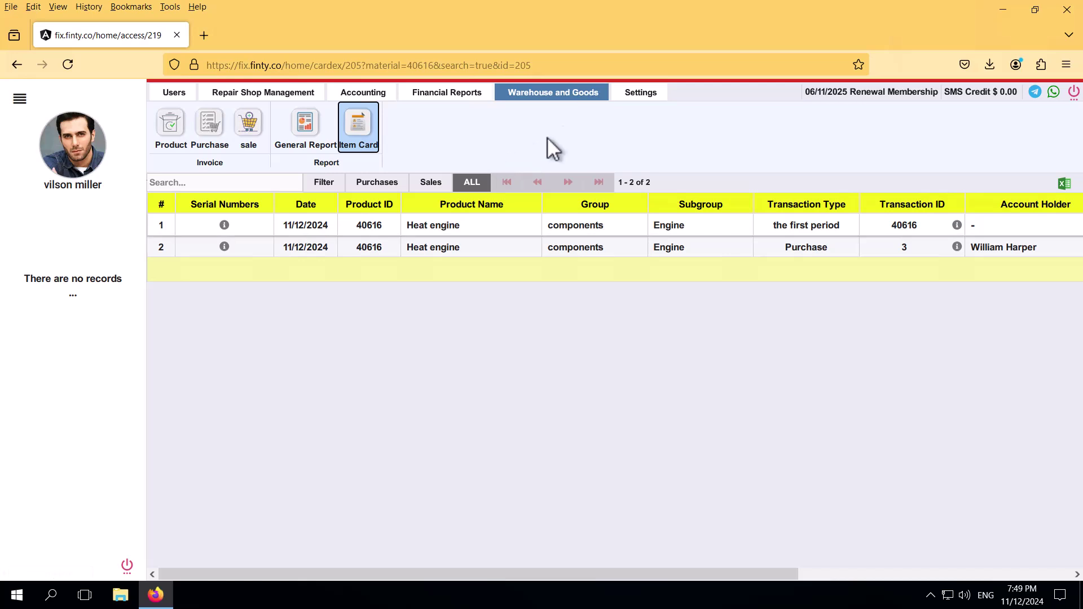
View the Bank, Brand, Model, Service and Problem lists in the software's settings.
{"action": "left_click", "coordinate": [646, 93]}
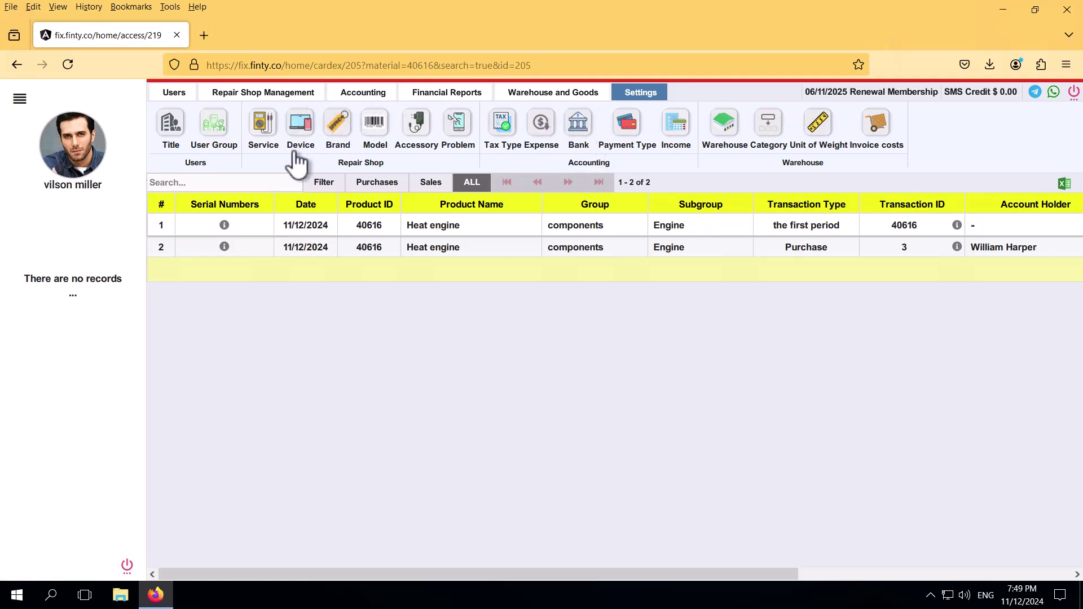
{"action": "left_click", "coordinate": [585, 148]}
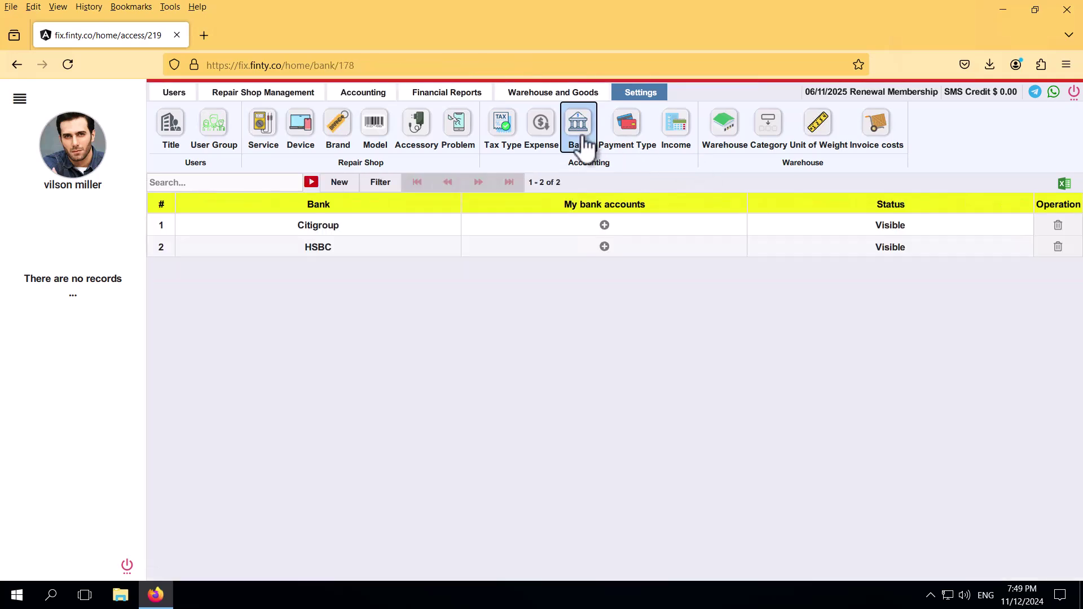
{"action": "left_click", "coordinate": [334, 146]}
{"action": "left_click", "coordinate": [372, 151]}
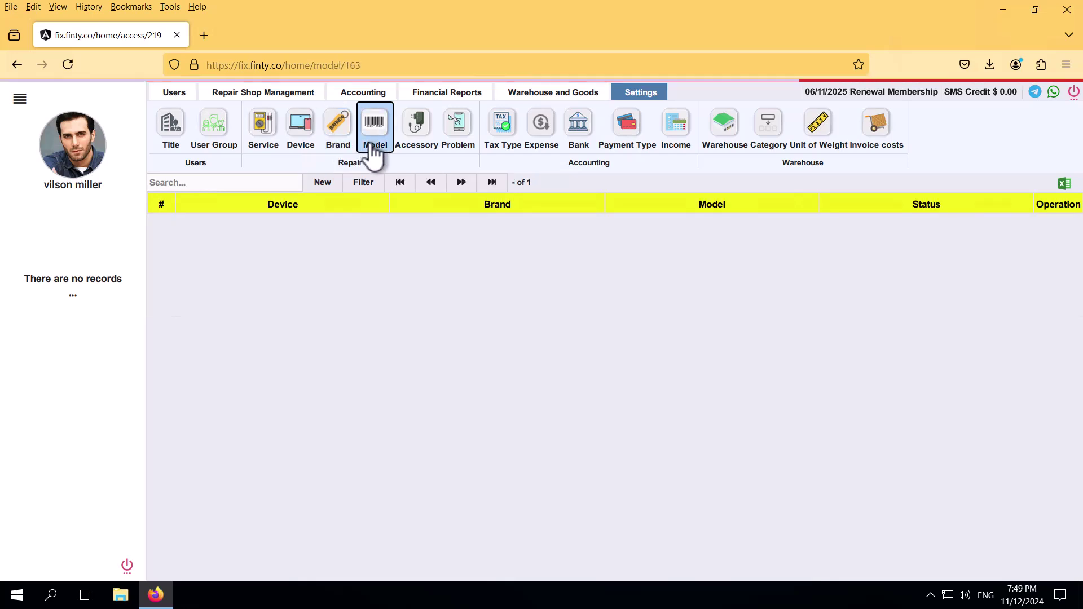
{"action": "left_click", "coordinate": [273, 142]}
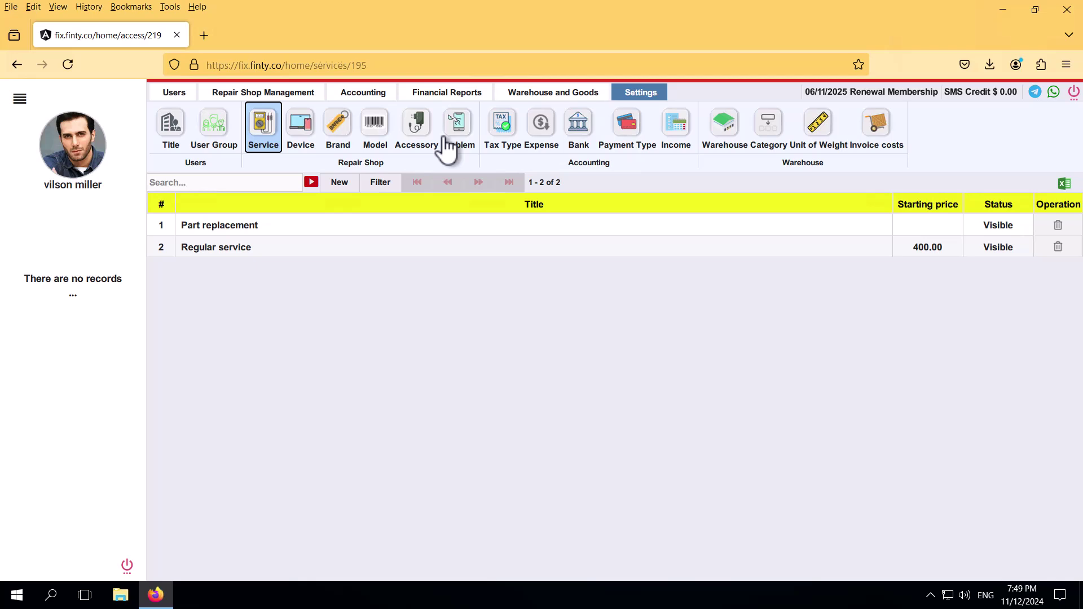
{"action": "left_click", "coordinate": [447, 150]}
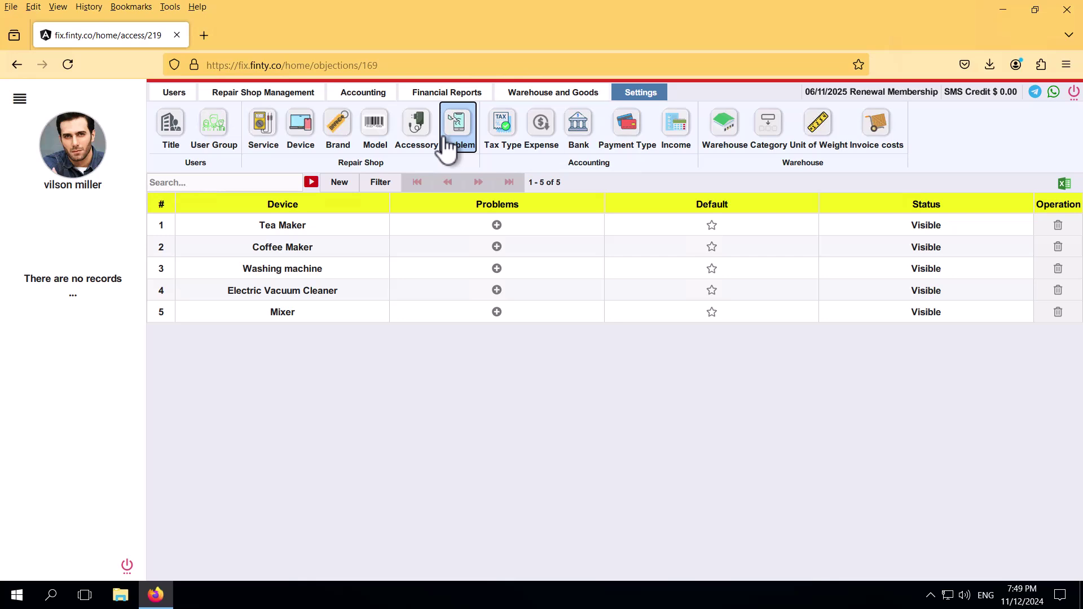
Play the tutorial videos for the Problem and Payment Type settings.
{"action": "left_click", "coordinate": [311, 183]}
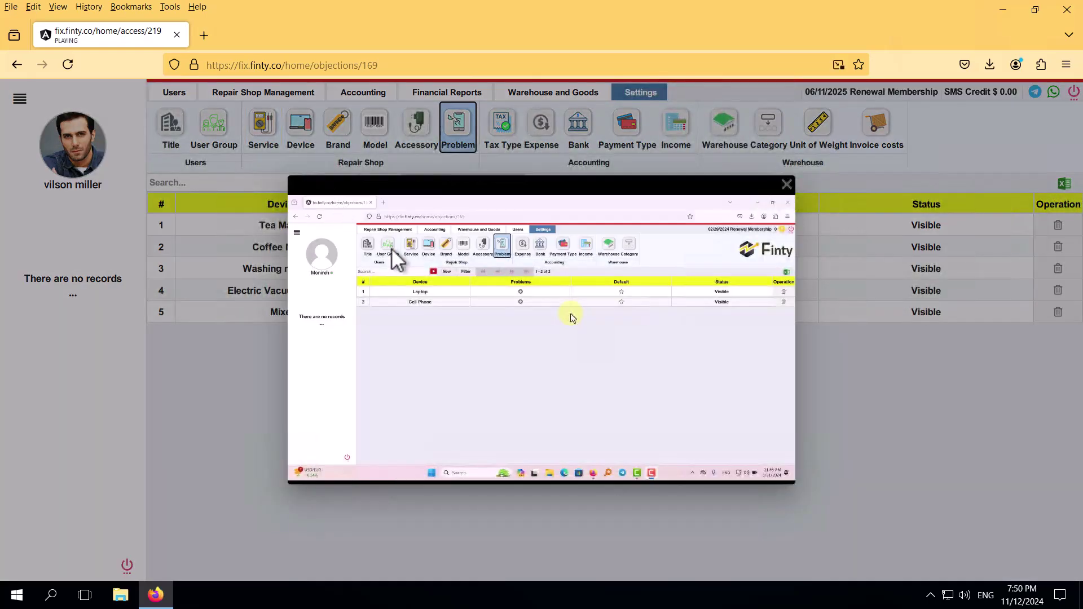
{"action": "left_click", "coordinate": [788, 185]}
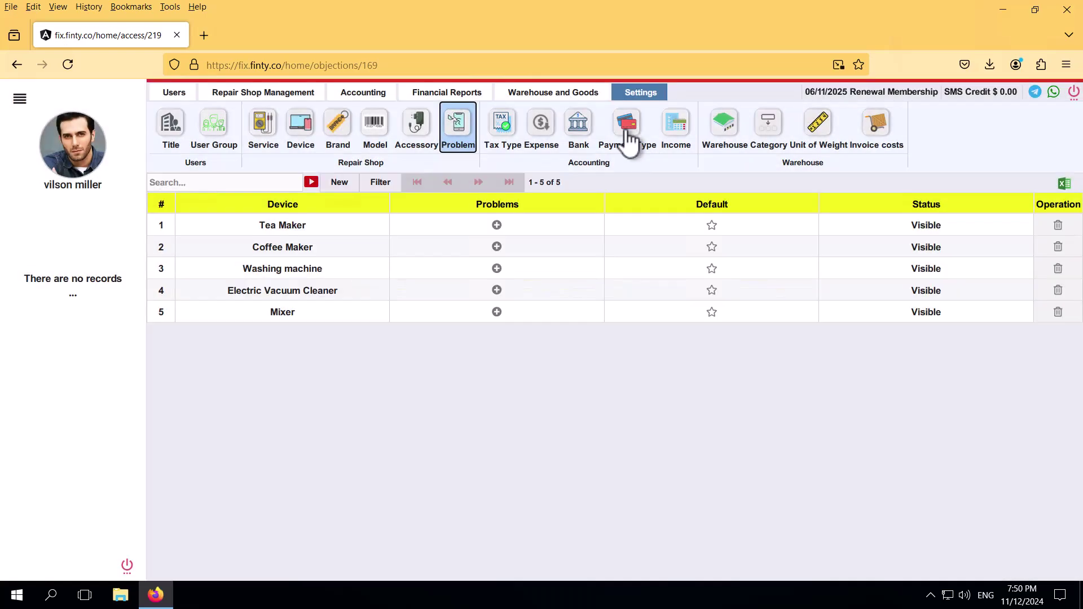
{"action": "left_click", "coordinate": [628, 135]}
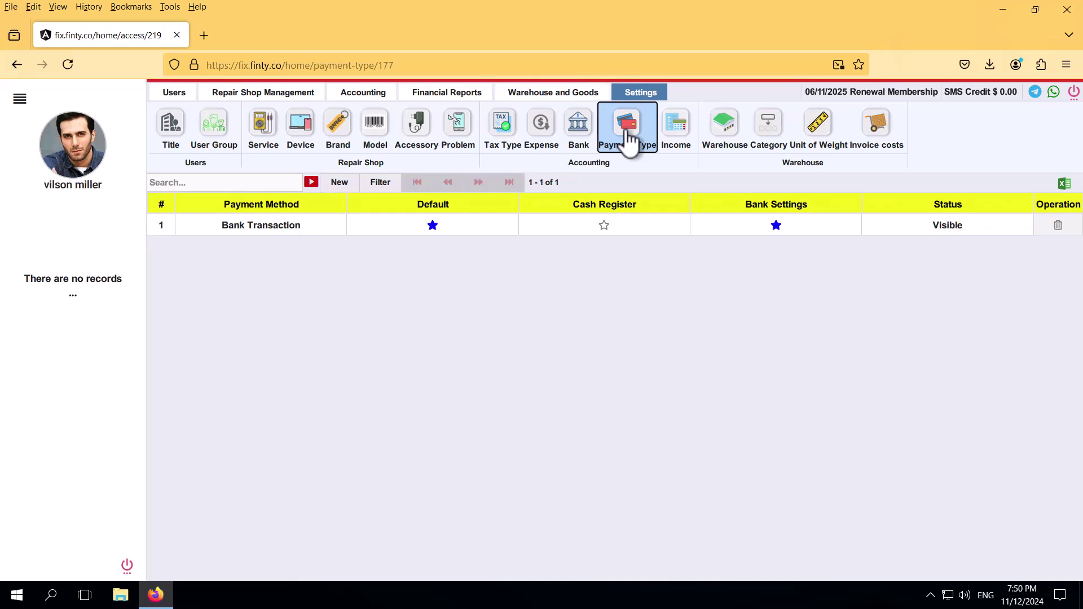
{"action": "left_click", "coordinate": [311, 183]}
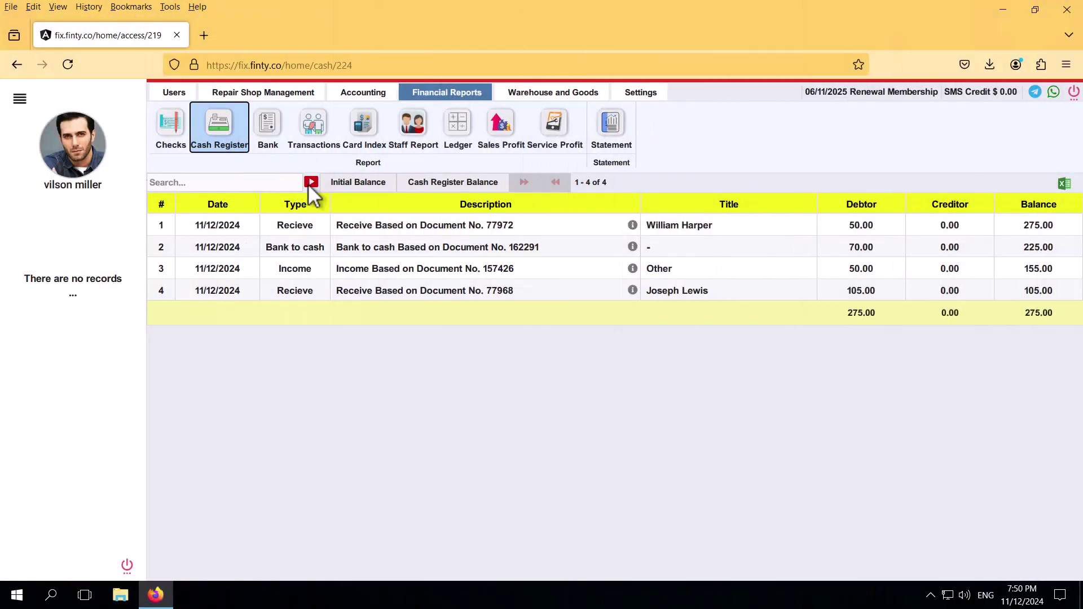
Play the tutorial videos for the Cash Register report and the reception Ticket section, closing each one.
{"action": "left_click", "coordinate": [311, 183]}
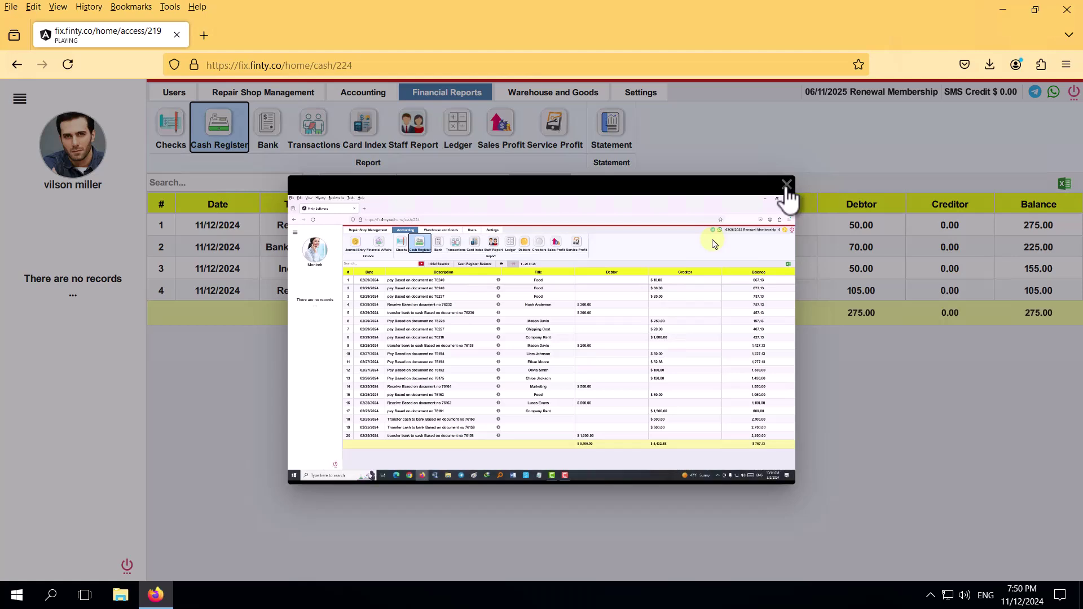
{"action": "left_click", "coordinate": [787, 185]}
{"action": "left_click", "coordinate": [275, 95]}
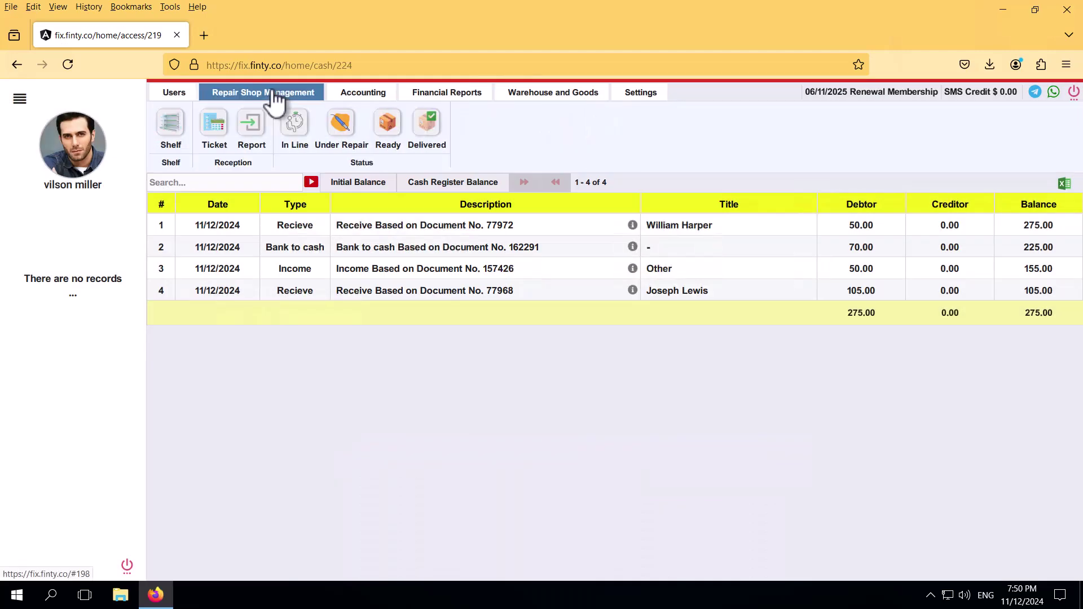
{"action": "left_click", "coordinate": [205, 127]}
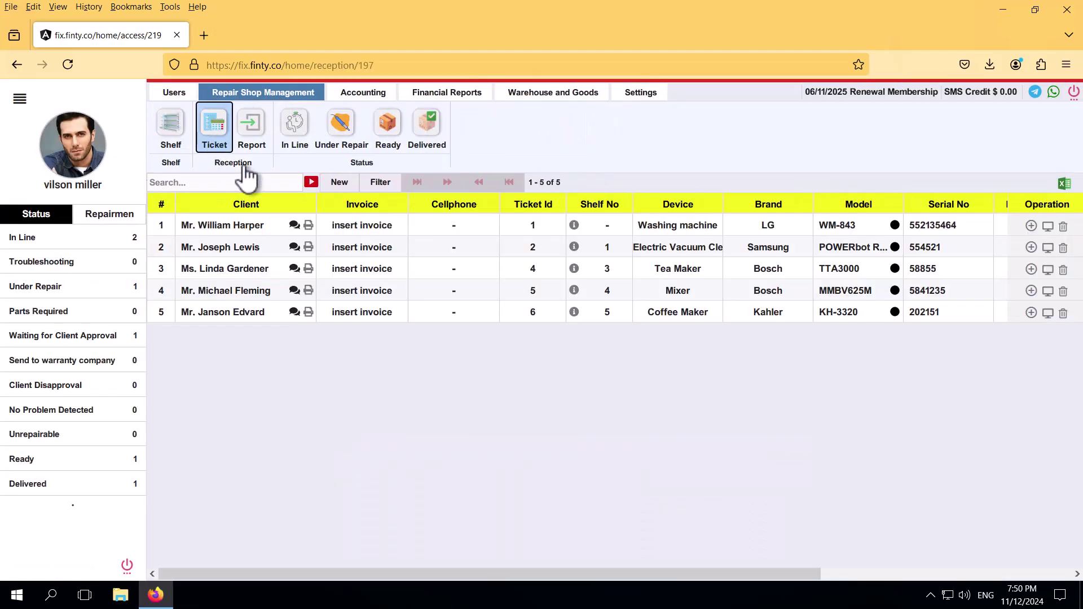
{"action": "left_click", "coordinate": [311, 182]}
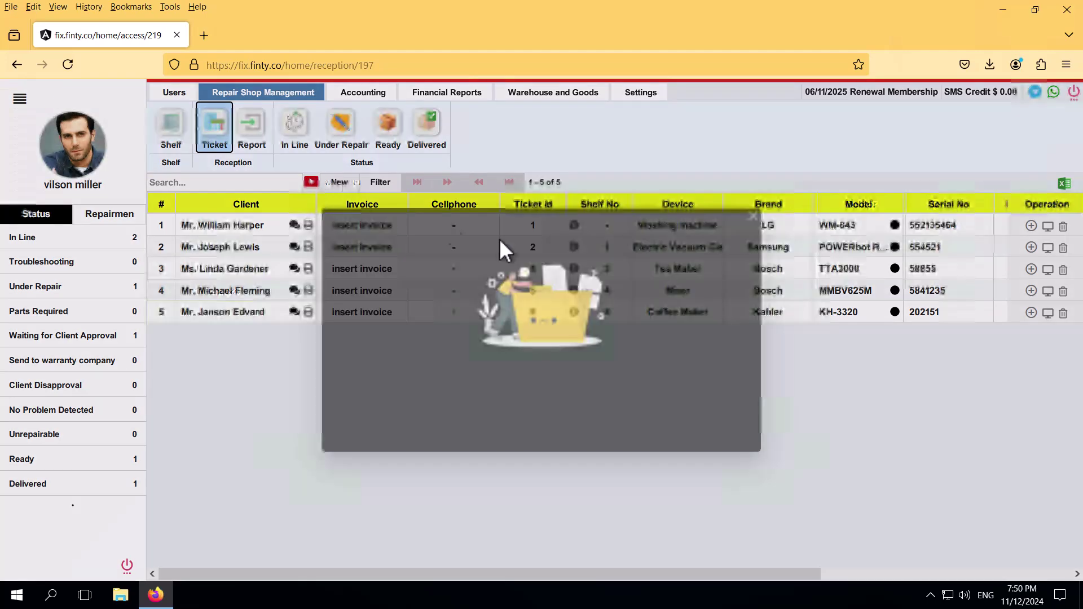
{"action": "left_click", "coordinate": [787, 184]}
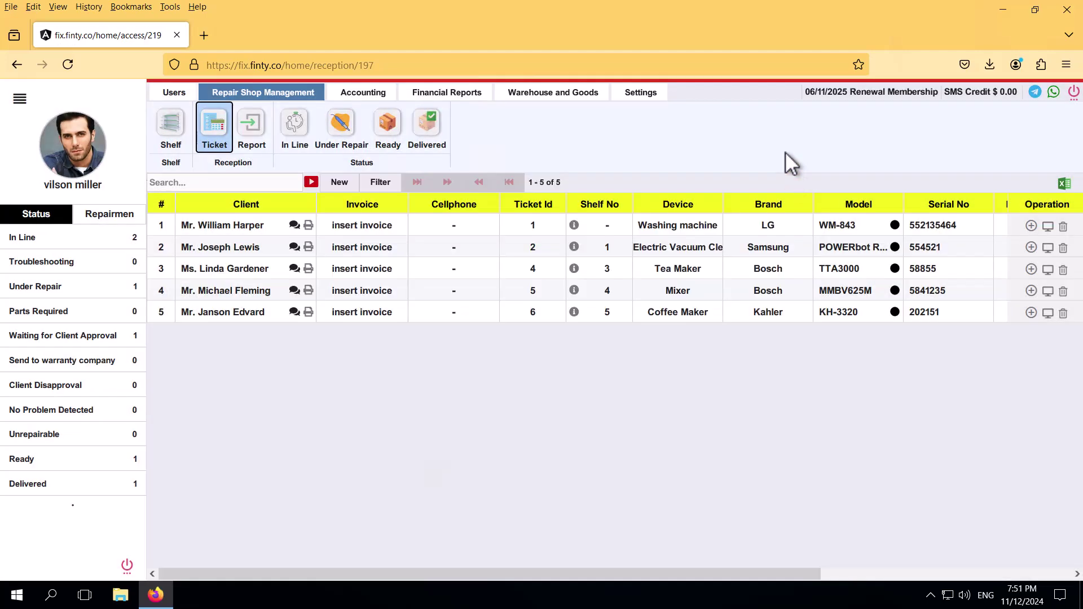